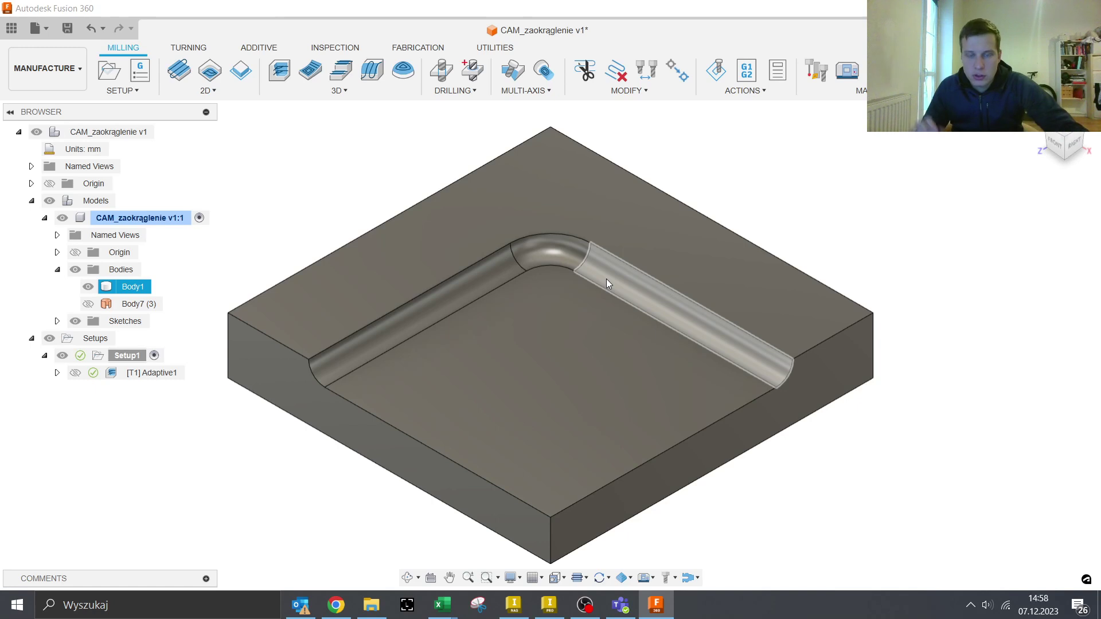
# Show and hide the Adaptive1 toolpath on the block, then change to the Design workspace
pyautogui.press('Escape')
pyautogui.click(579, 181)
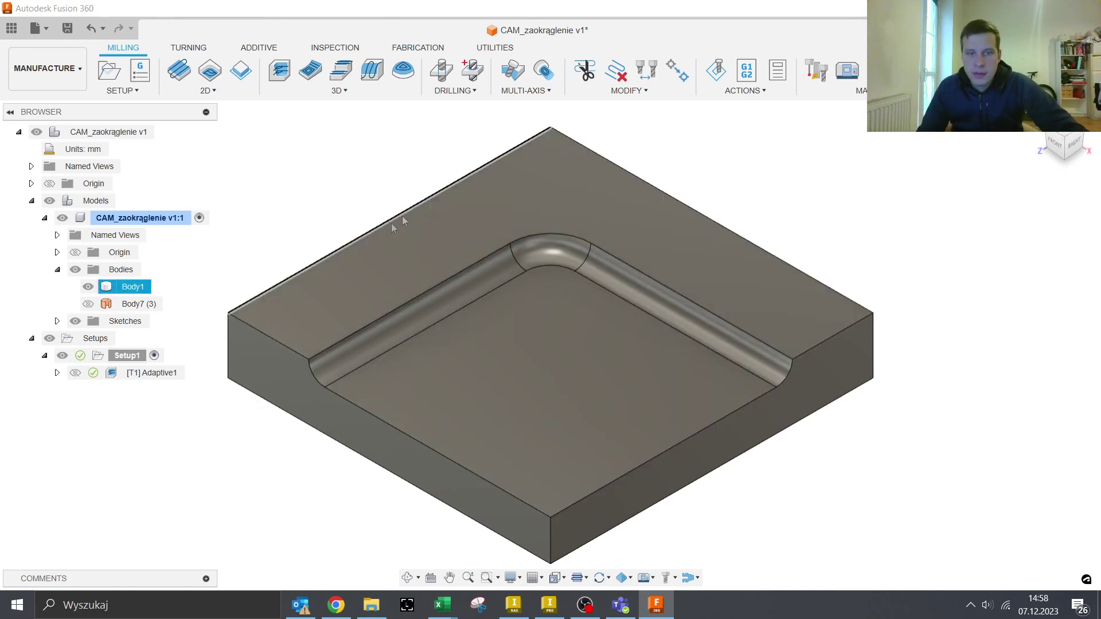
pyautogui.click(502, 362)
pyautogui.click(538, 436)
pyautogui.click(150, 371)
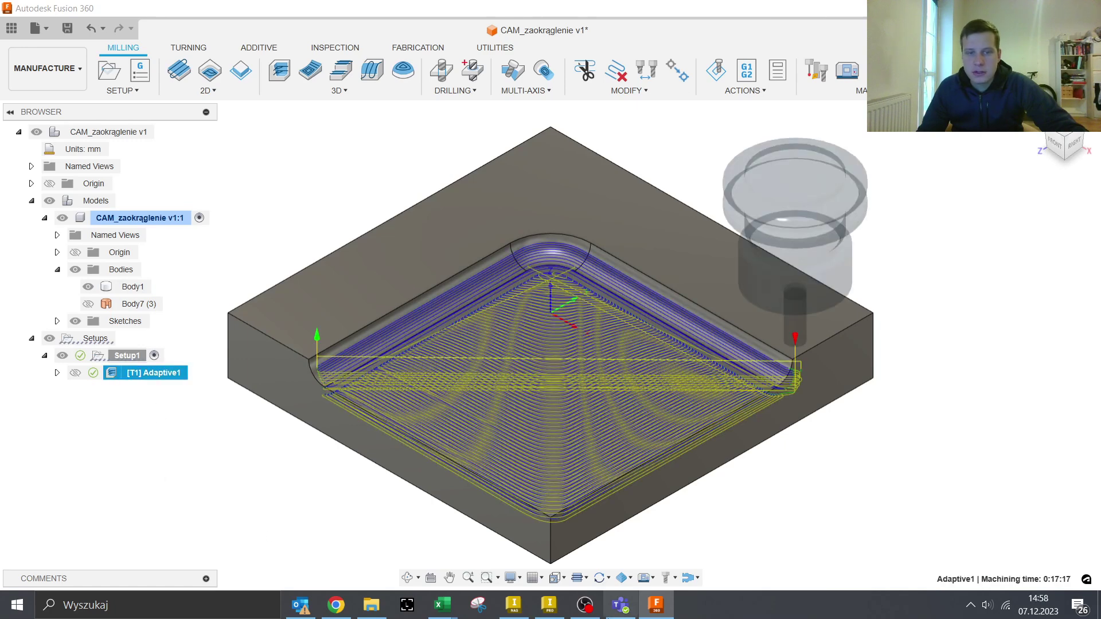
pyautogui.click(822, 506)
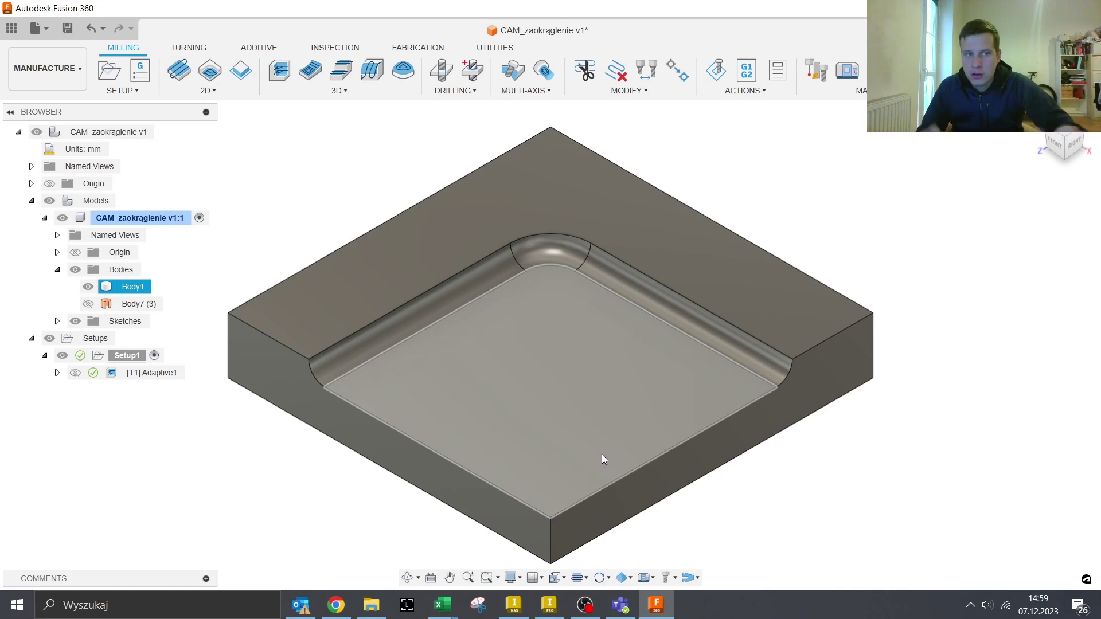
pyautogui.click(80, 68)
pyautogui.click(69, 104)
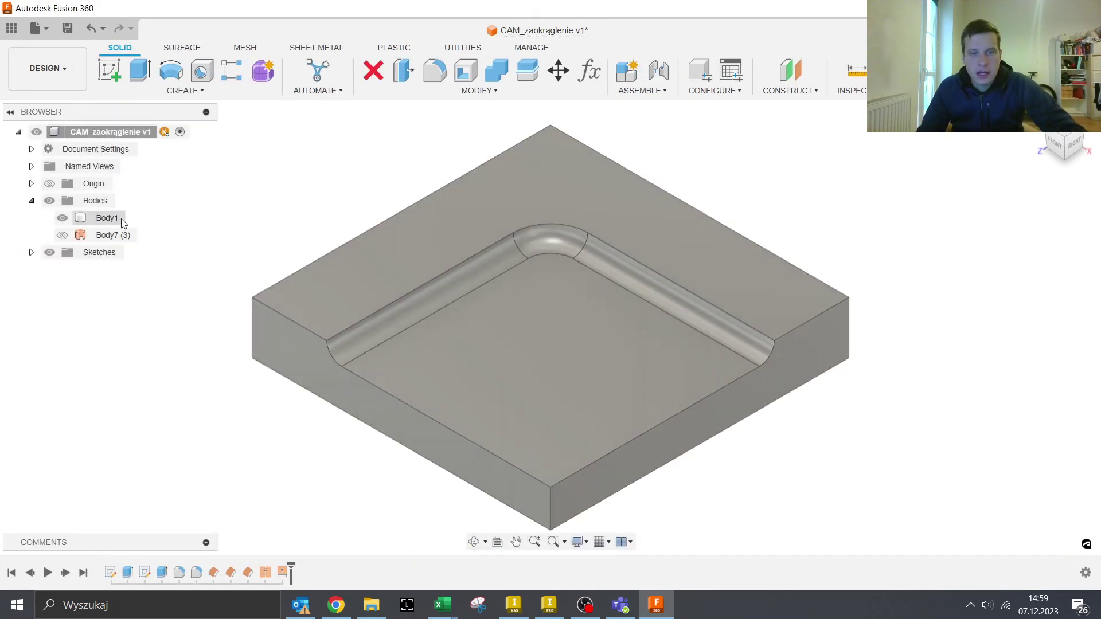
pyautogui.rightClick(120, 219)
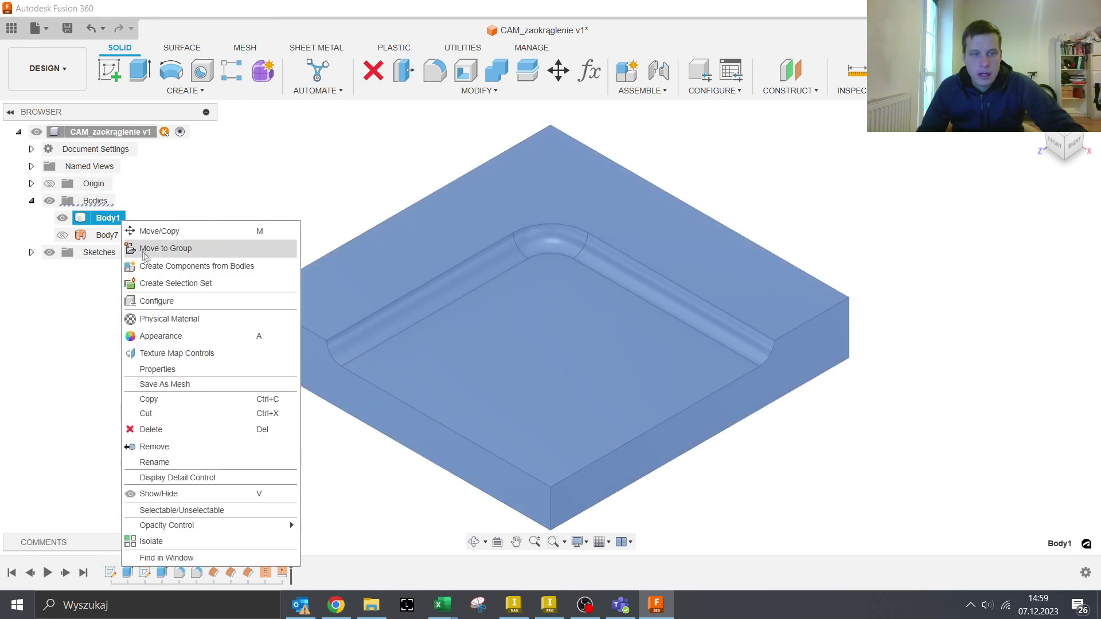
pyautogui.click(191, 354)
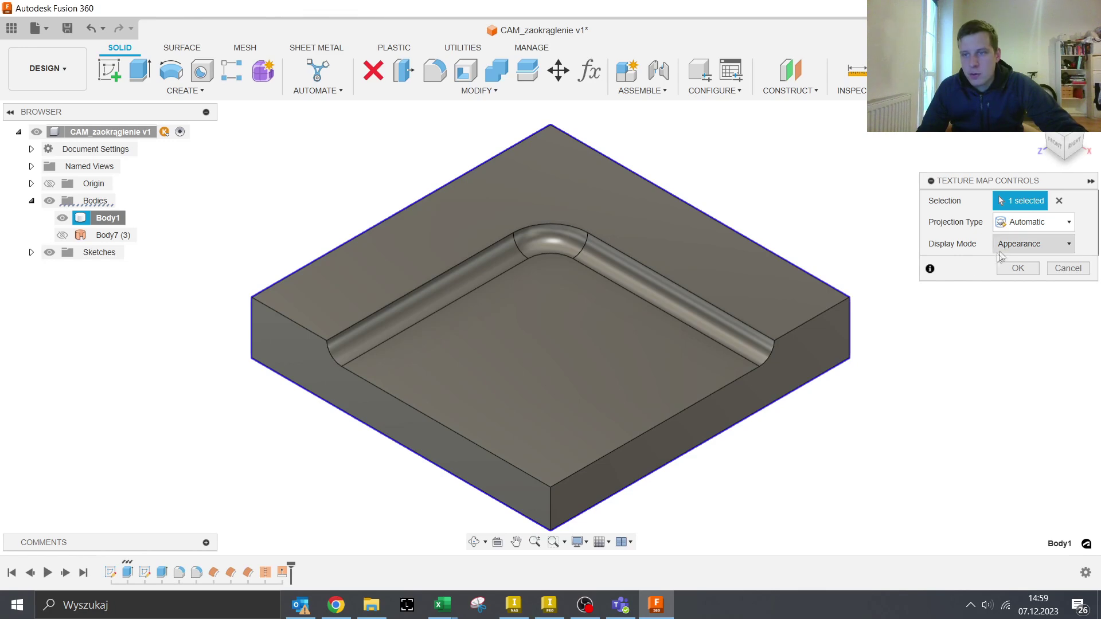
pyautogui.click(1016, 245)
pyautogui.click(1020, 277)
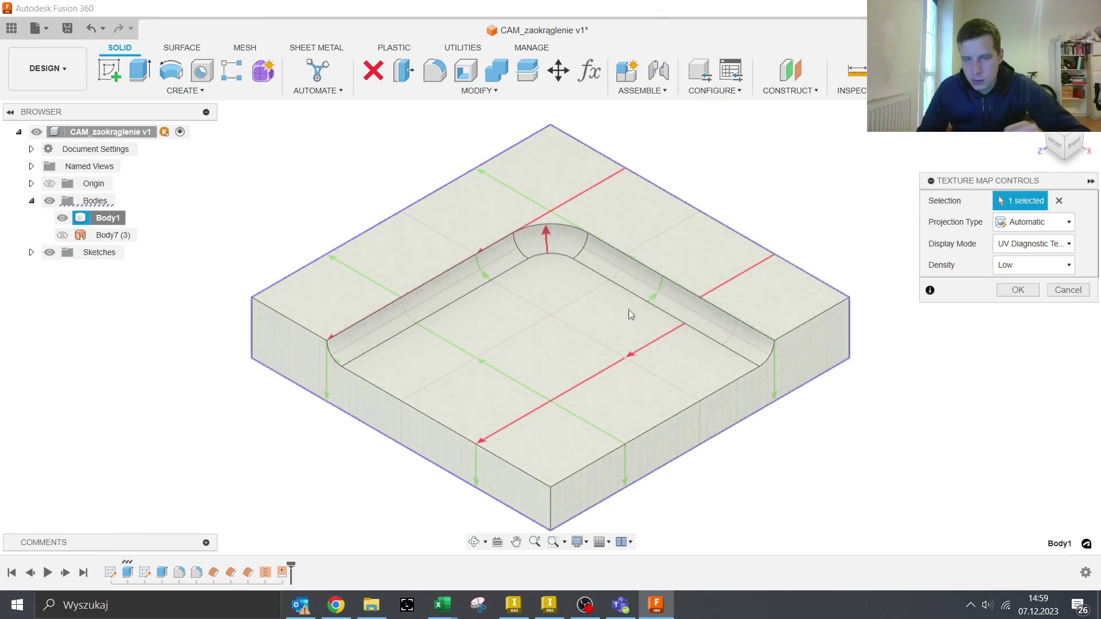
pyautogui.scroll(5, 620, 286)
pyautogui.scroll(-3, 616, 286)
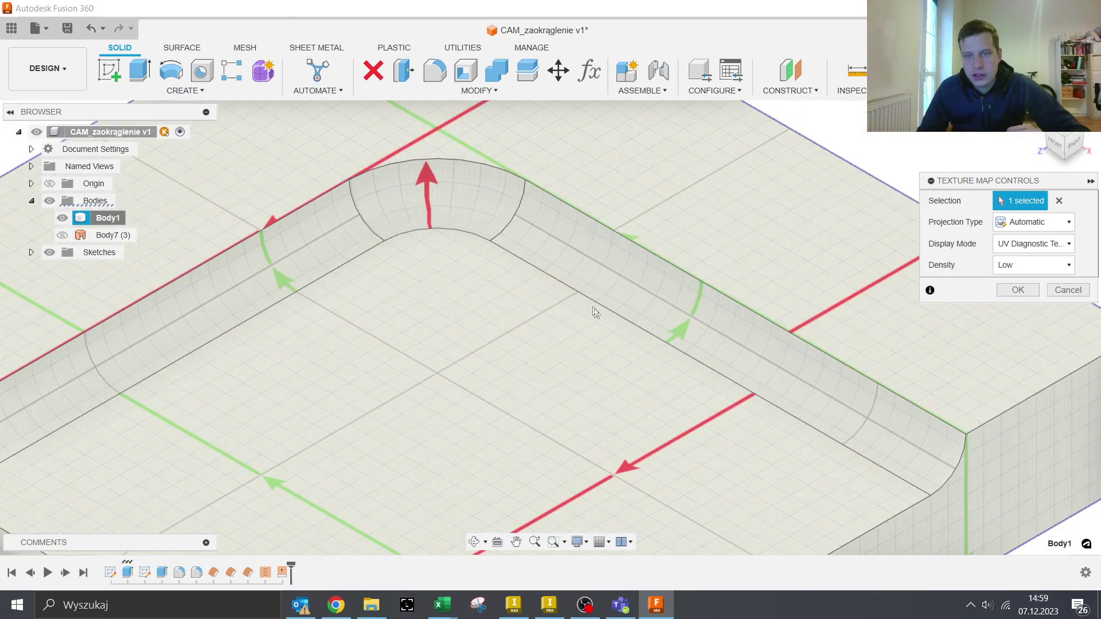
pyautogui.scroll(-3, 593, 310)
pyautogui.scroll(-2, 602, 315)
pyautogui.scroll(1, 596, 303)
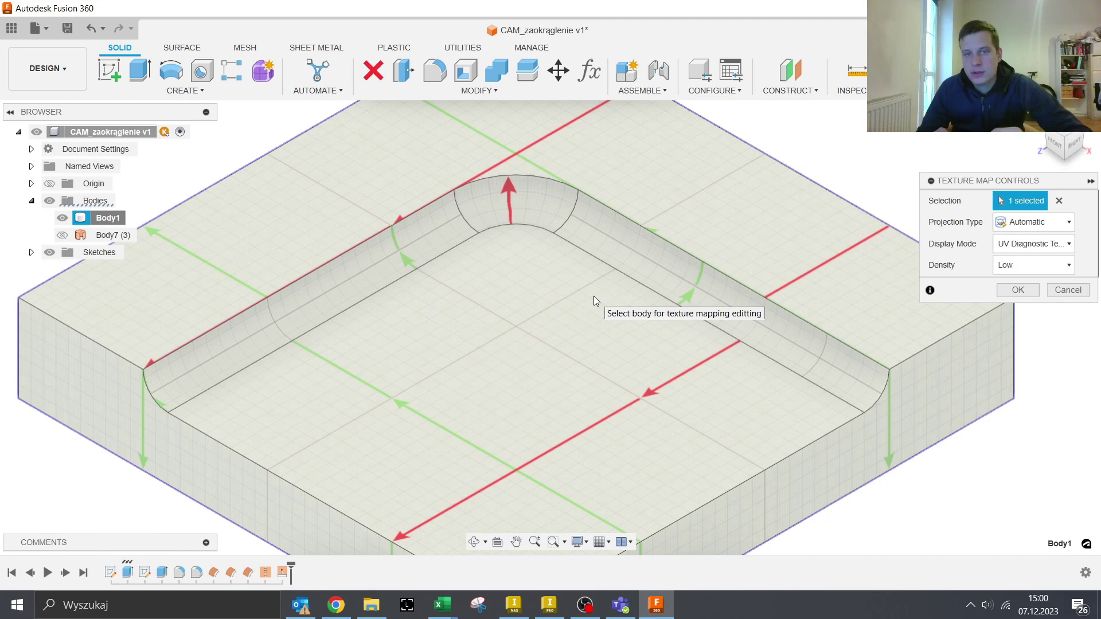
pyautogui.press('ctrl')
pyautogui.press('ctrl')
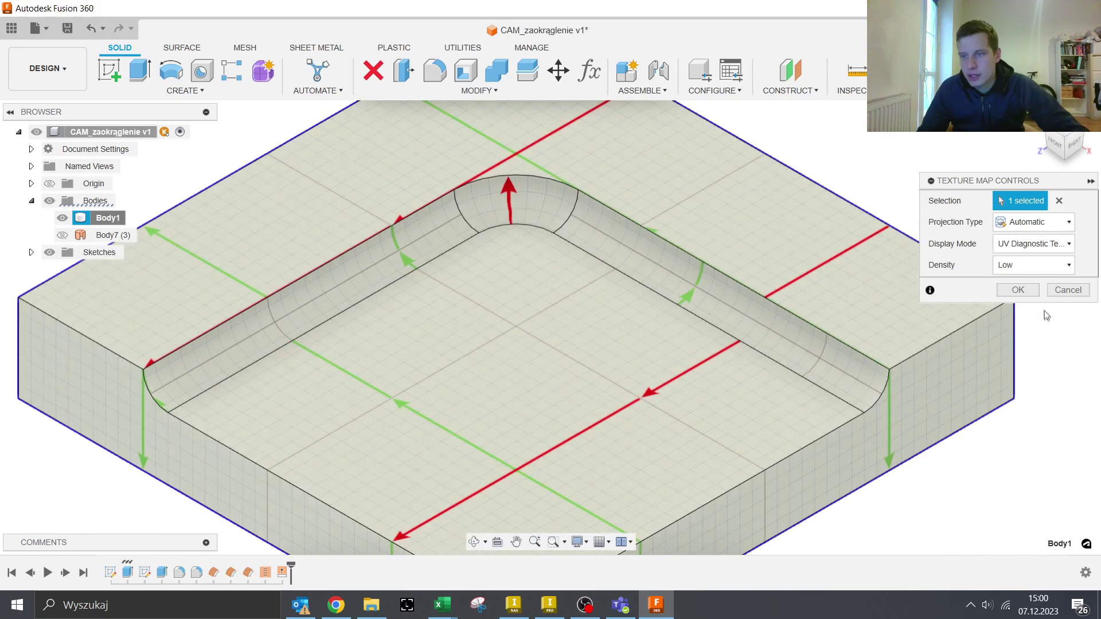
pyautogui.click(1018, 290)
pyautogui.click(40, 77)
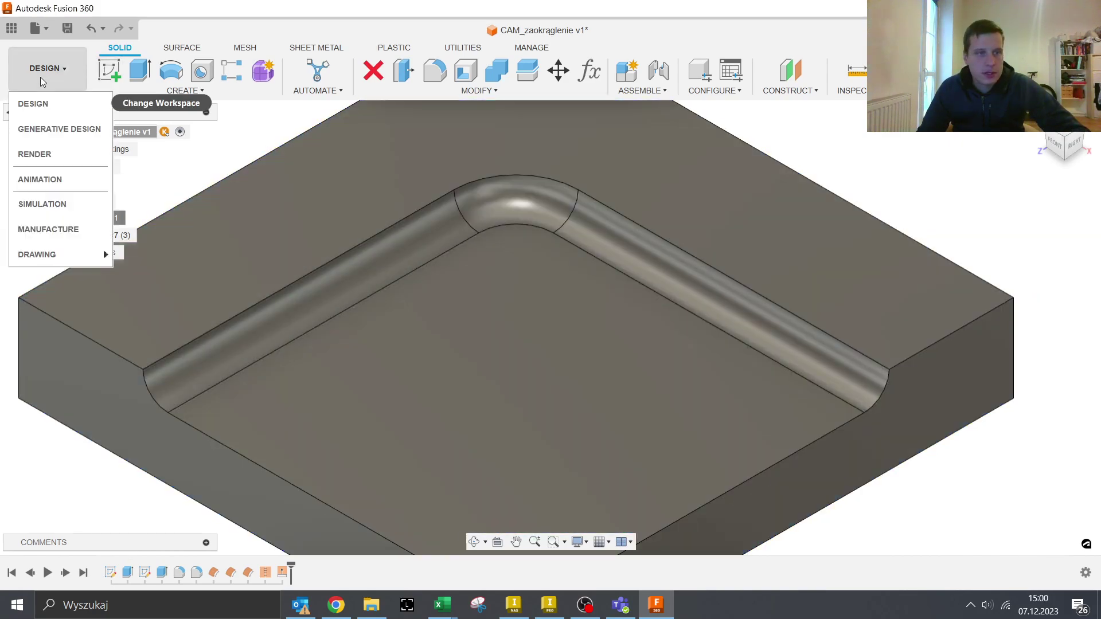
# Return to Manufacture and enable Flow (Old) under Preferences > Manufacture > Optional Features
pyautogui.click(40, 229)
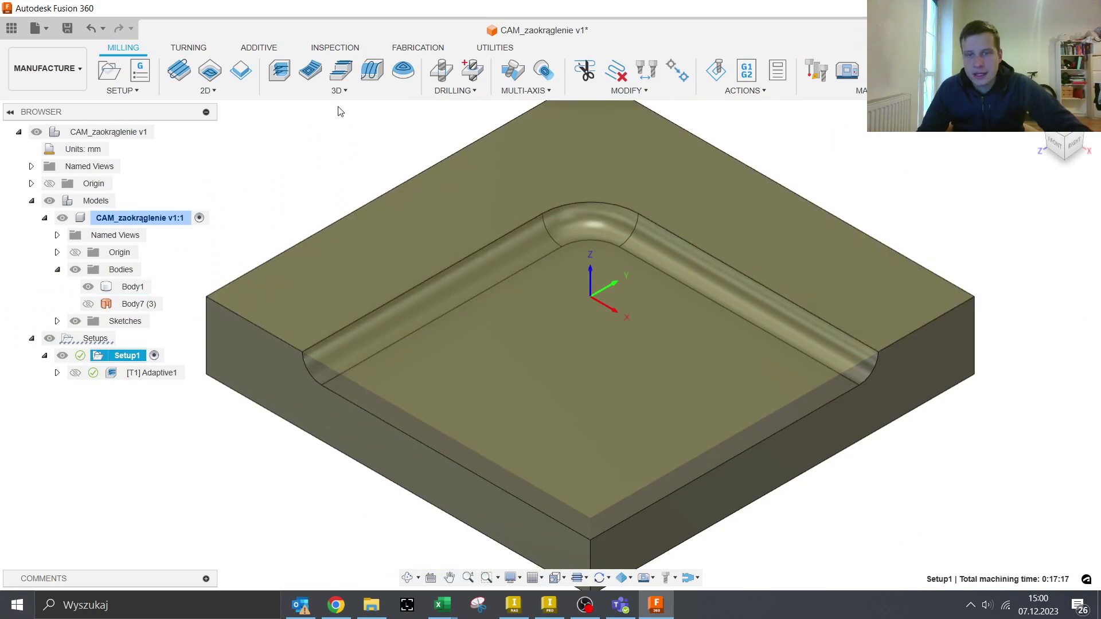
pyautogui.click(338, 91)
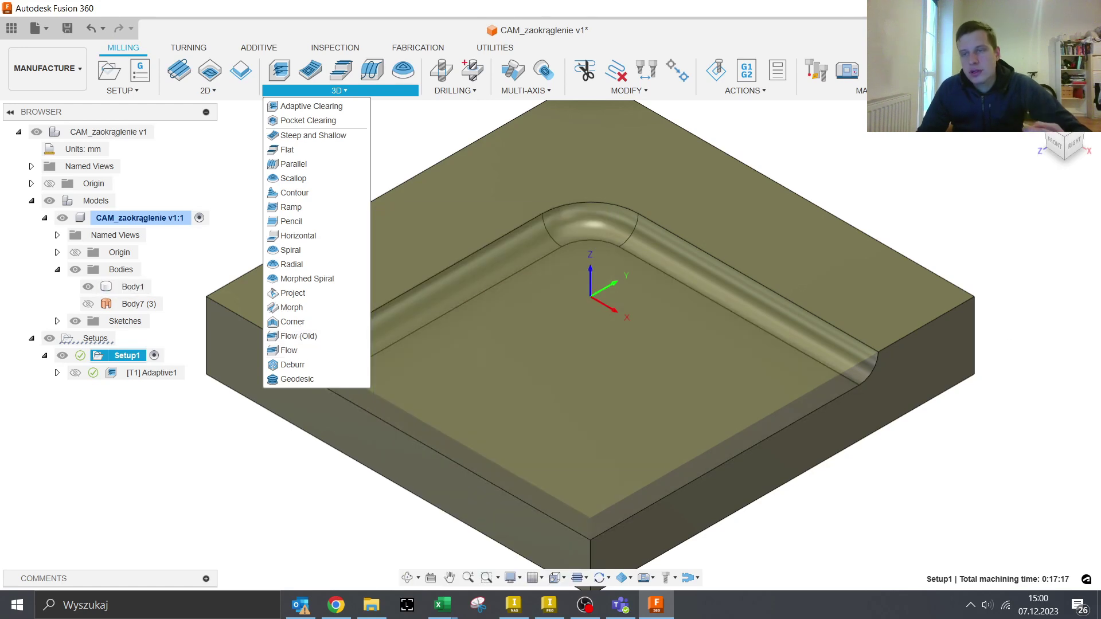
pyautogui.press('Escape')
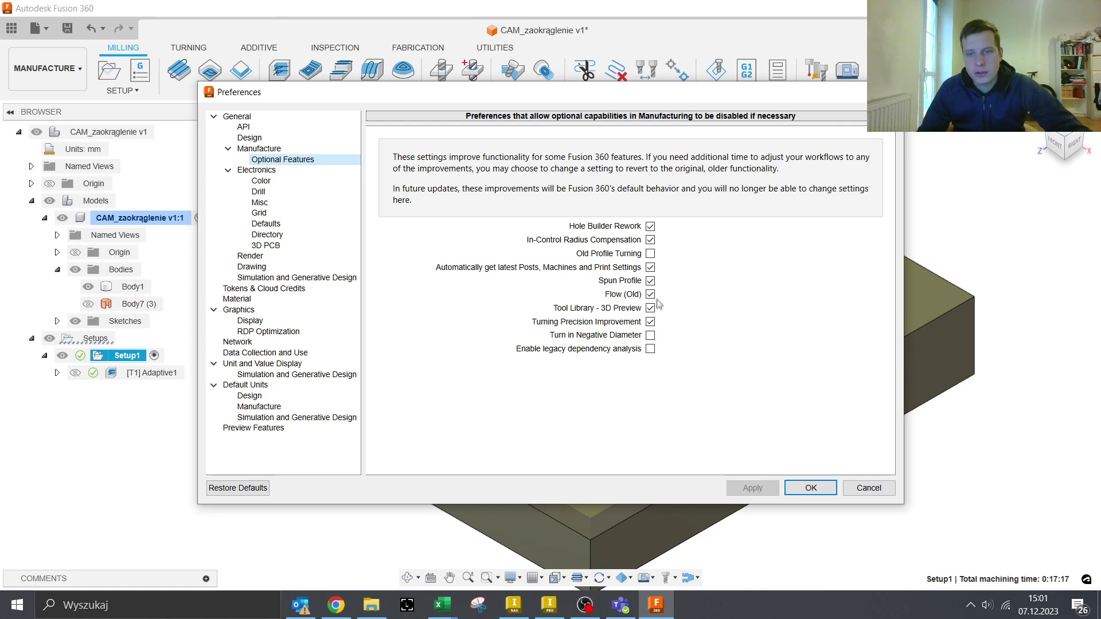
pyautogui.click(809, 487)
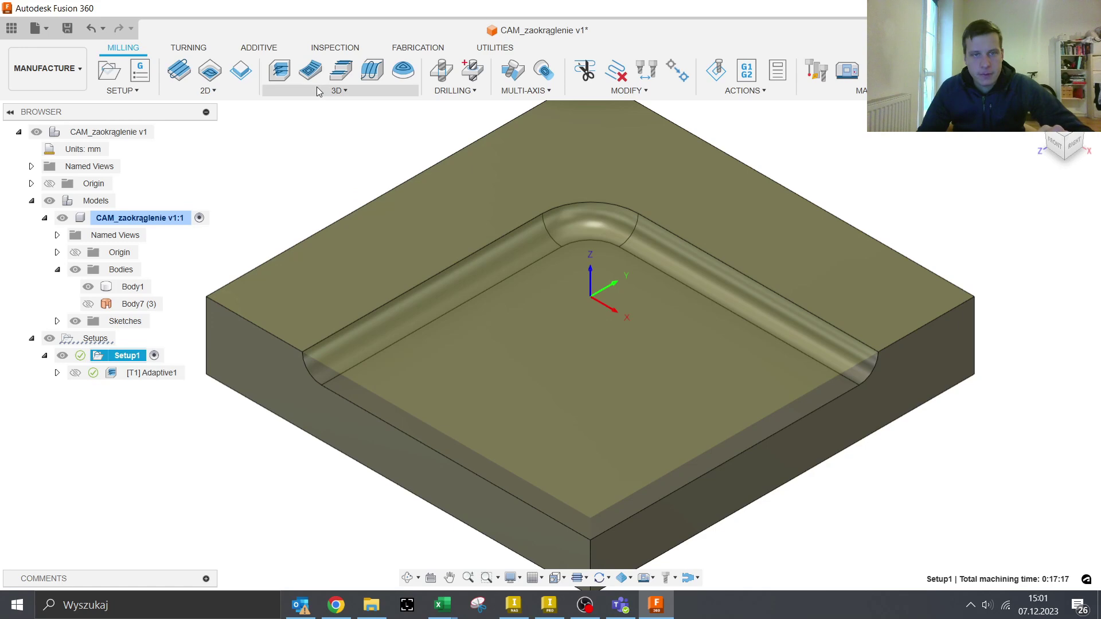
# Create a Flow (Old) operation using the 6mm ball end mill with Aluminum - Finishing cutting data
pyautogui.click(339, 90)
pyautogui.click(303, 338)
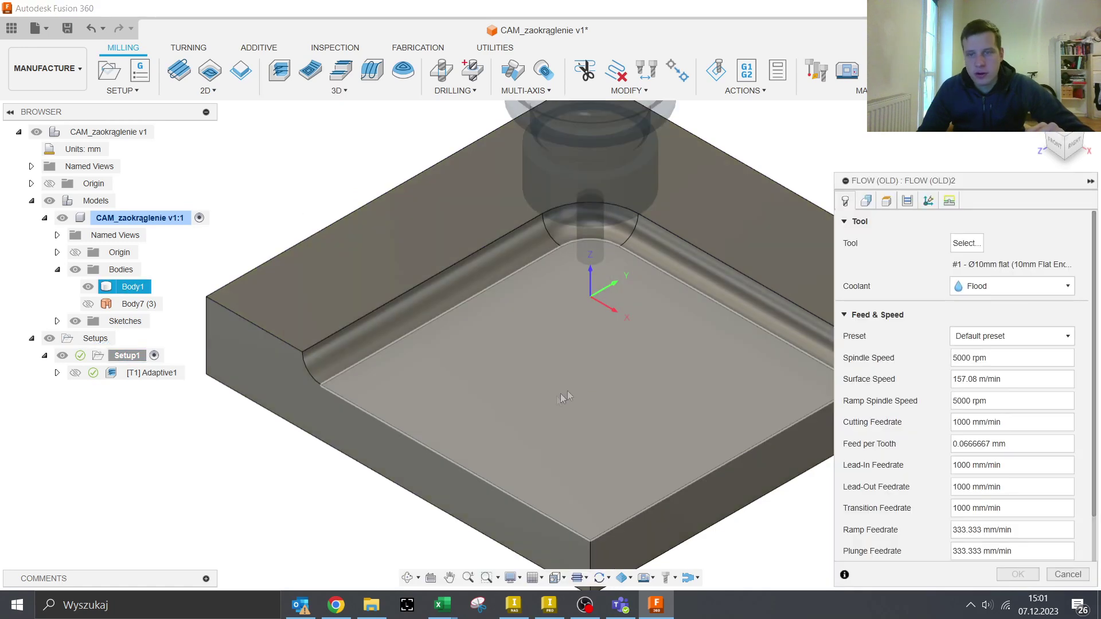
pyautogui.click(965, 243)
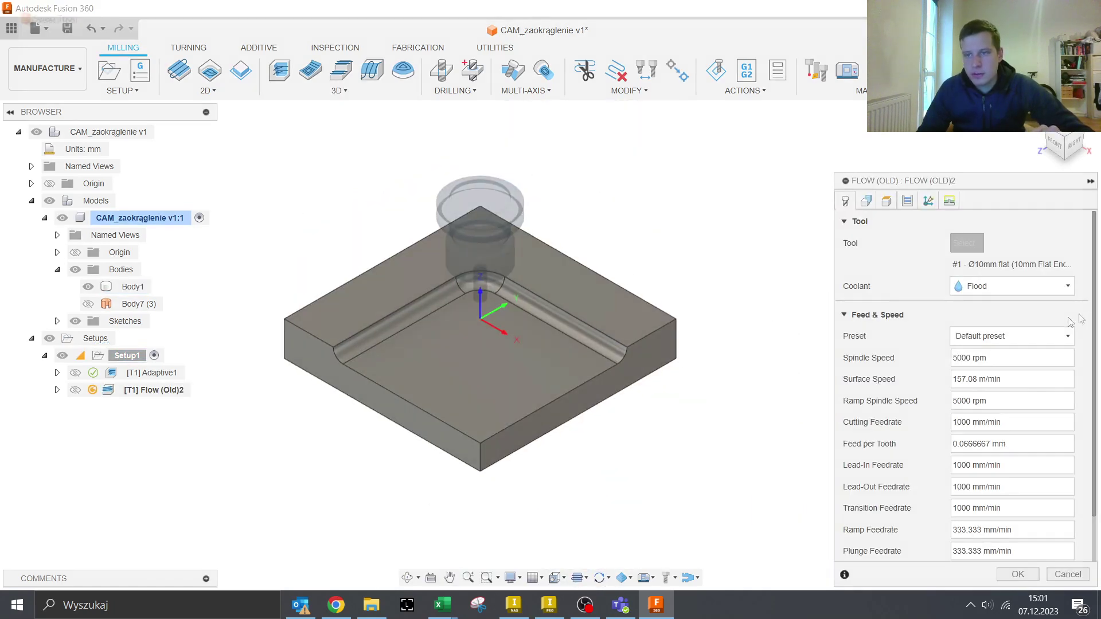
pyautogui.click(267, 140)
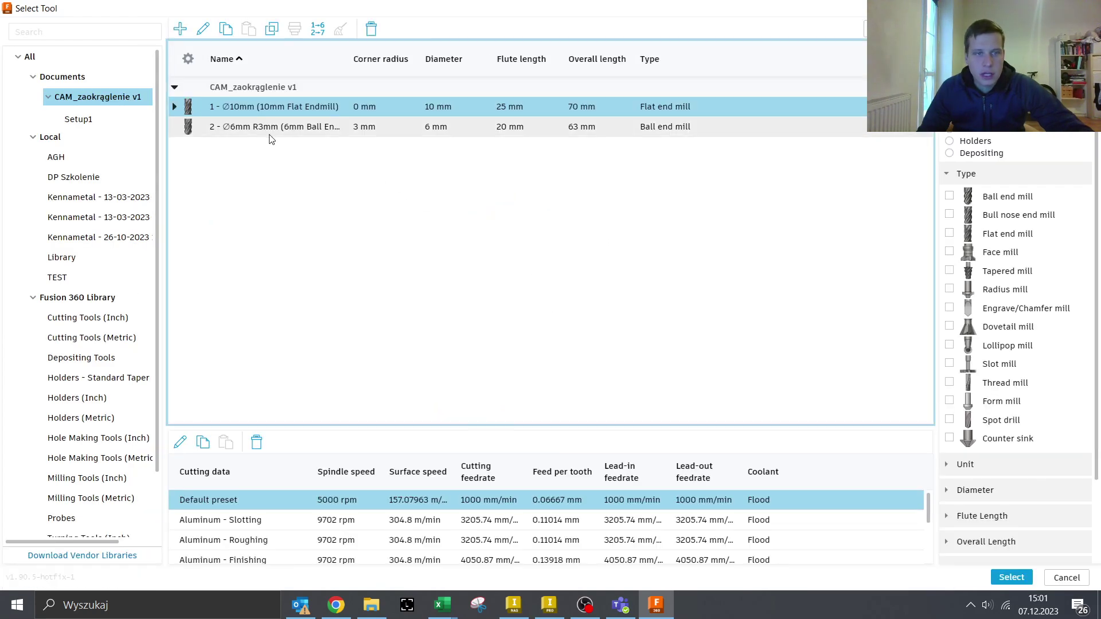
pyautogui.press('Down')
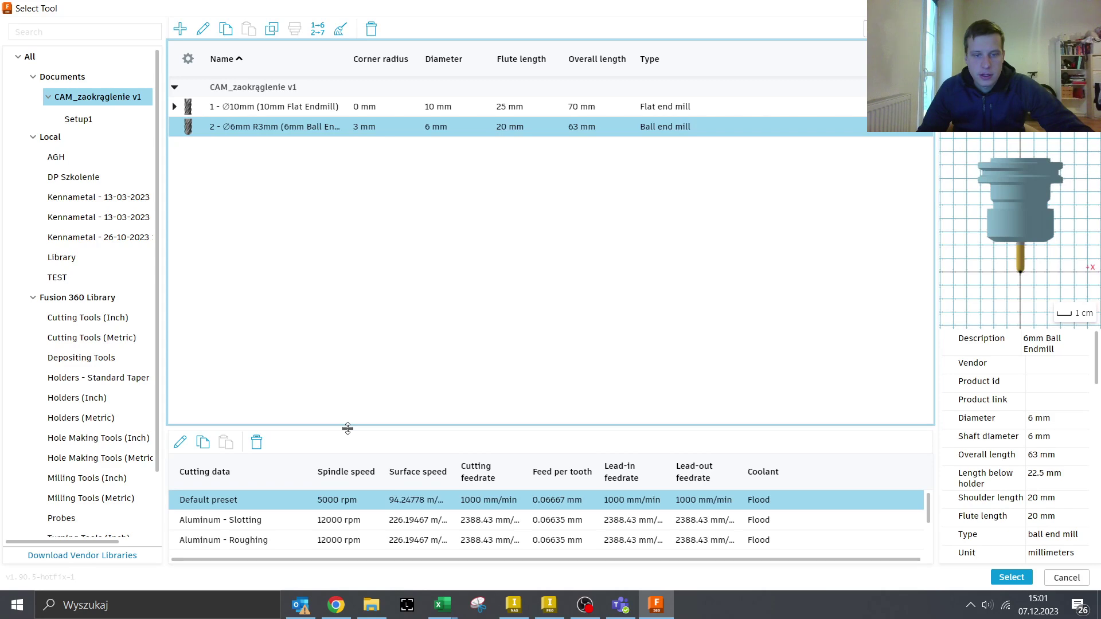
pyautogui.moveTo(347, 428); pyautogui.dragTo(344, 292)
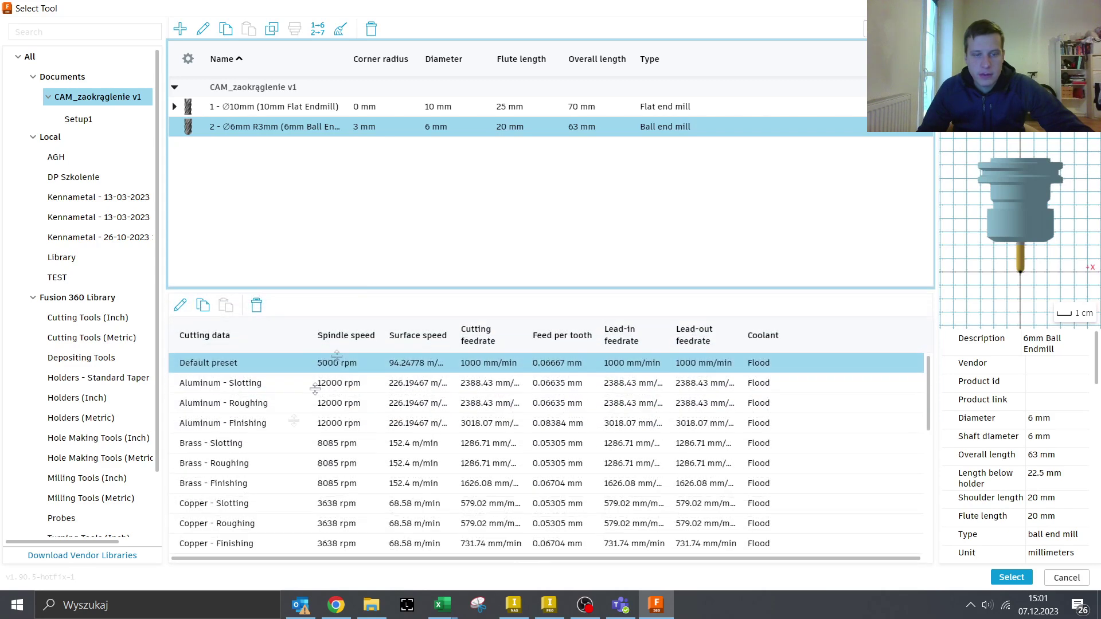
pyautogui.click(264, 425)
pyautogui.click(1011, 576)
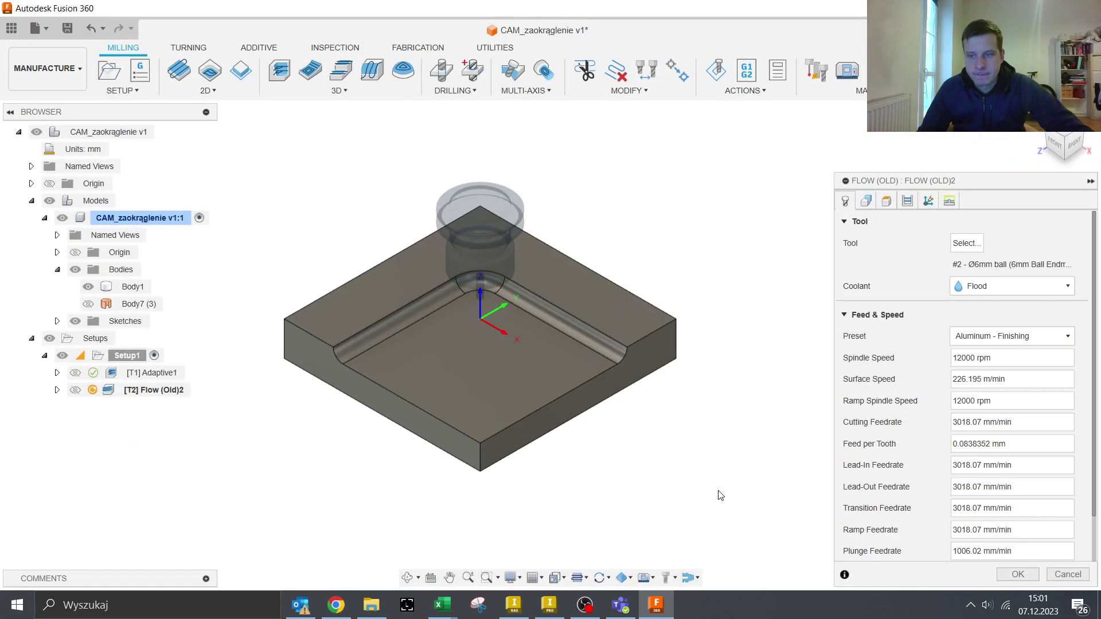
pyautogui.click(866, 201)
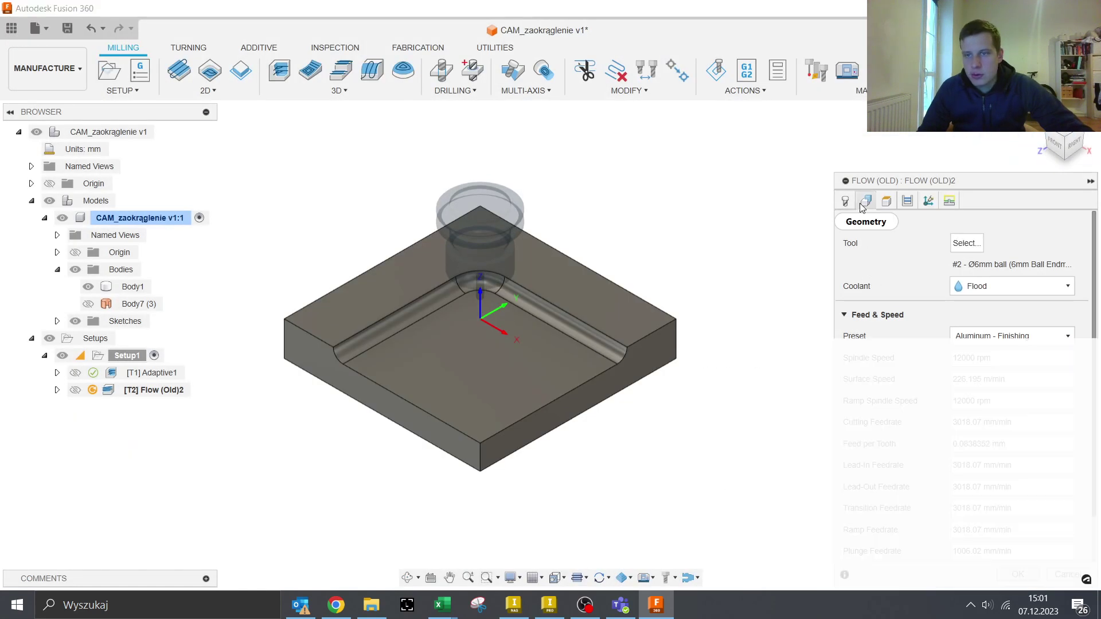
# Select the right, corner fillet and left groove faces as the Flow geometry
pyautogui.scroll(2, 466, 311)
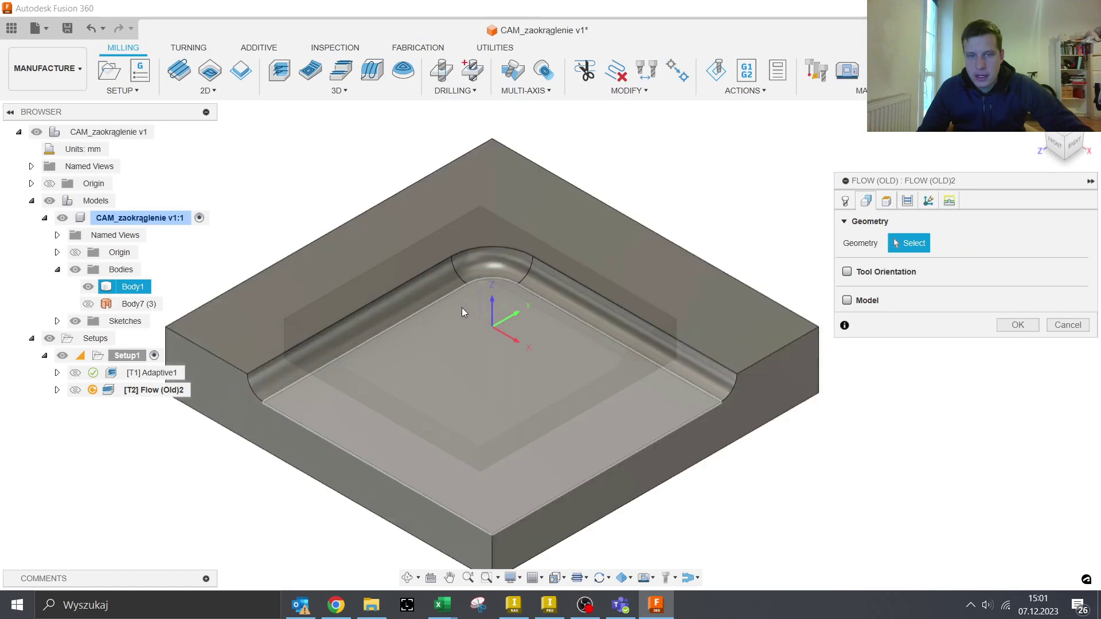
pyautogui.scroll(3, 465, 311)
pyautogui.scroll(-1, 532, 360)
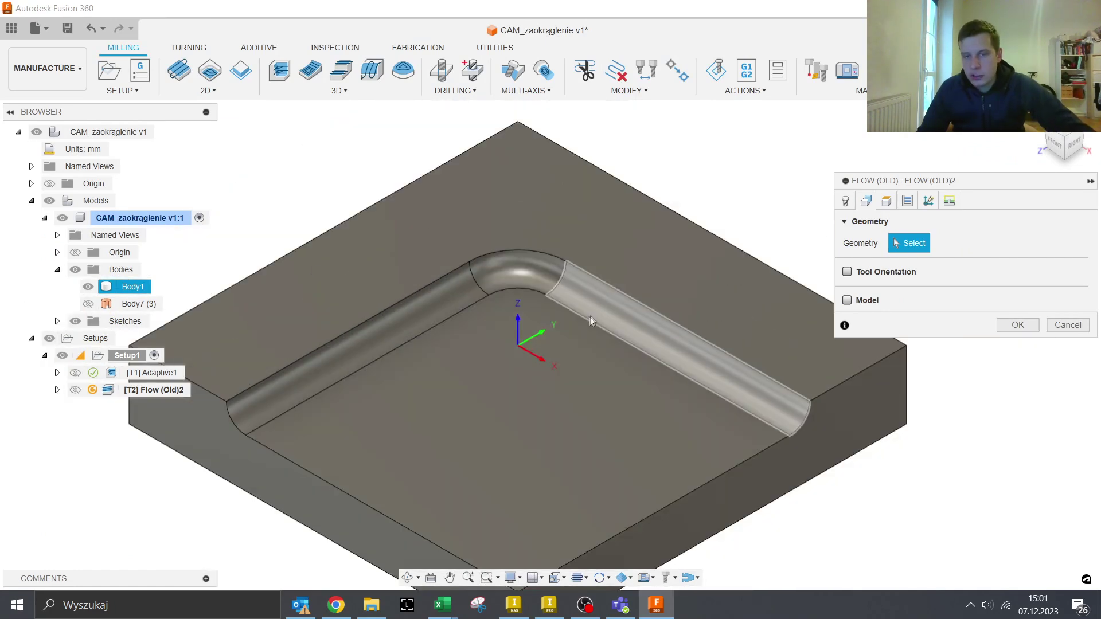
pyautogui.click(591, 313)
pyautogui.click(537, 285)
pyautogui.click(461, 298)
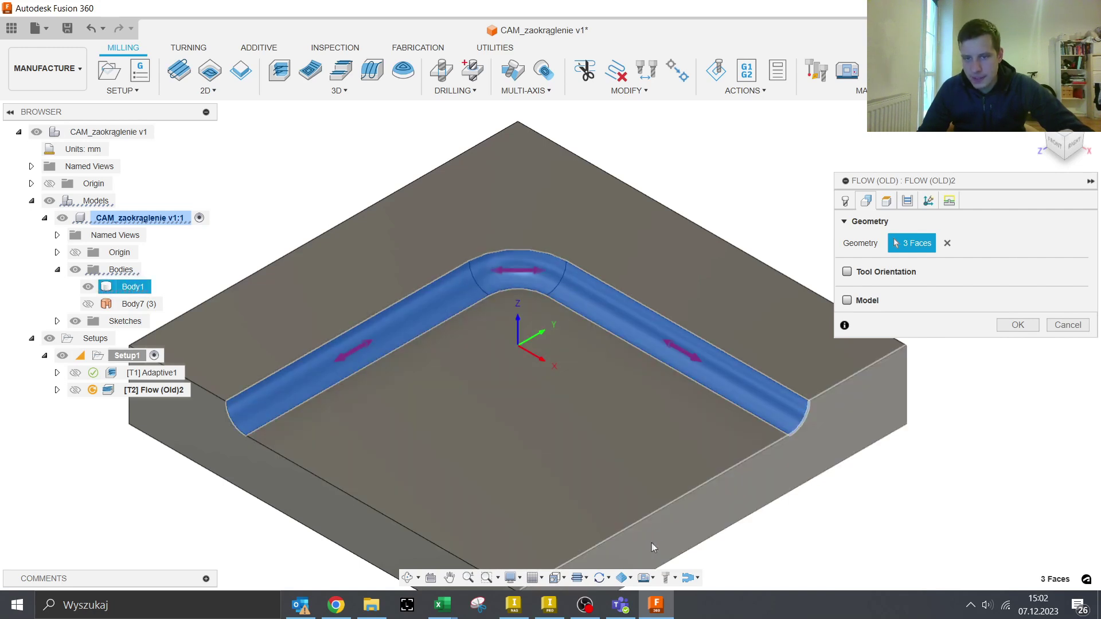
# Set the number of stepovers to 15 and generate the toolpath
pyautogui.click(907, 201)
pyautogui.doubleClick(997, 308)
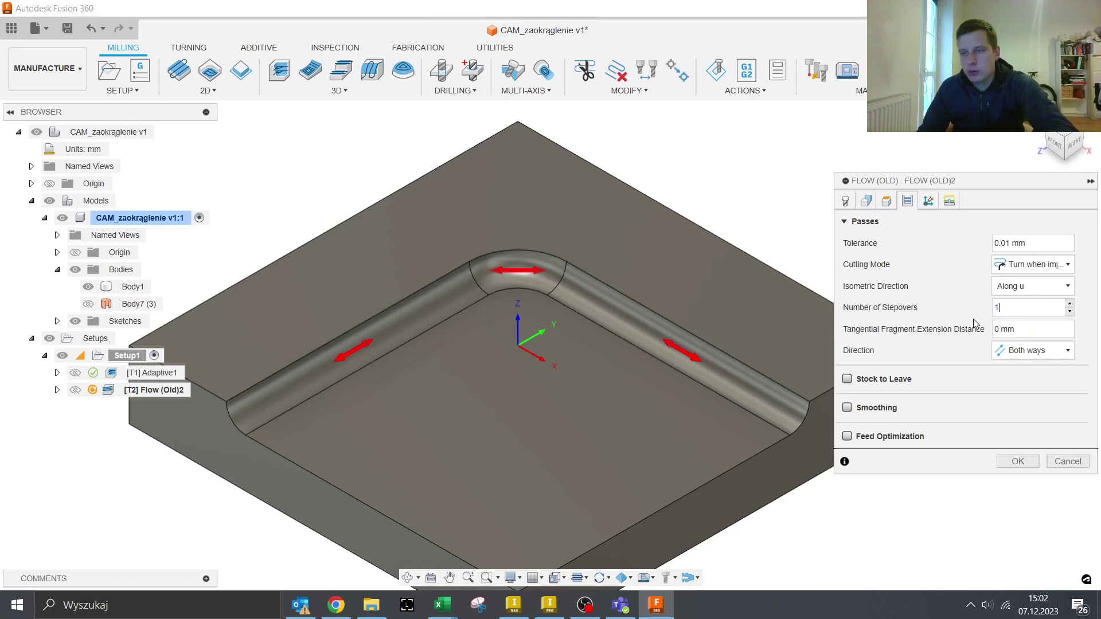
pyautogui.write('15')
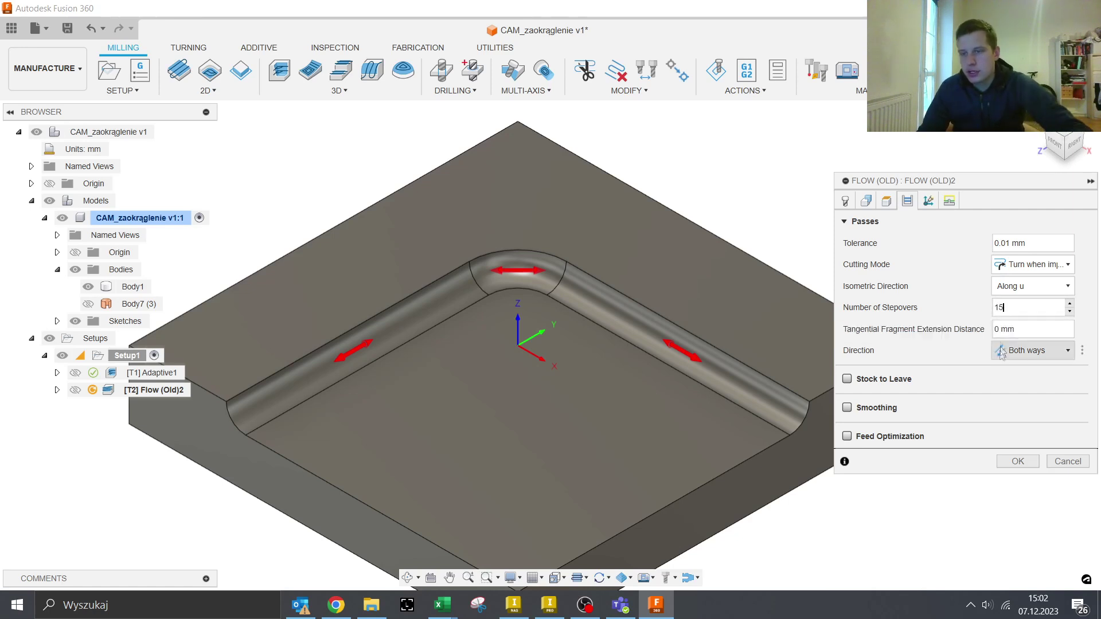
pyautogui.click(1017, 459)
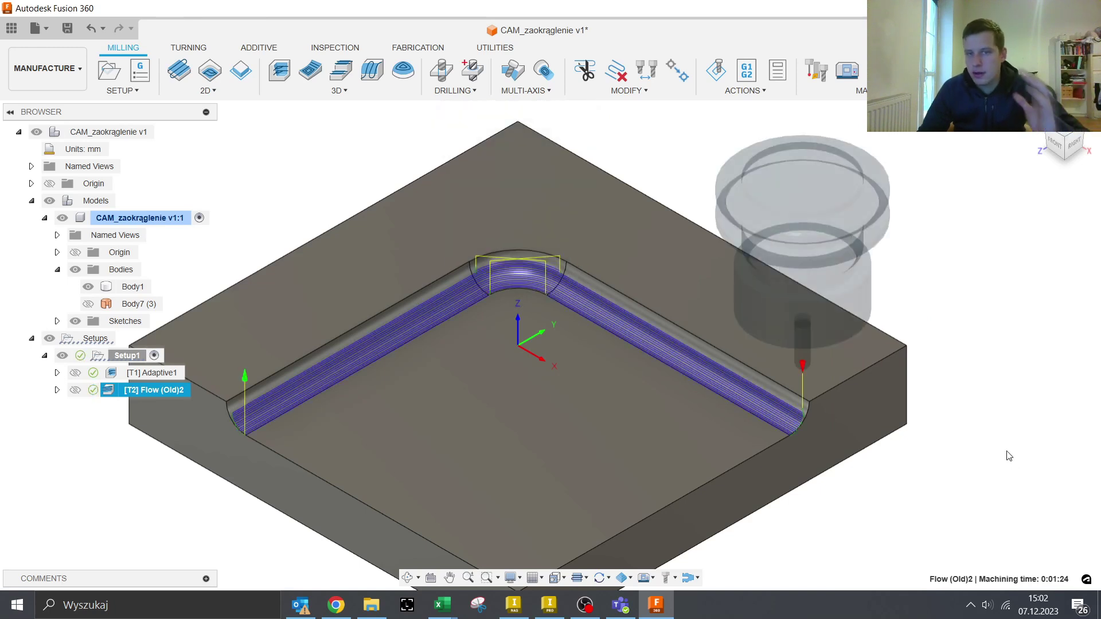
pyautogui.keyDown('shift'); pyautogui.moveTo(504, 414); pyautogui.dragTo(427, 261, button='middle'); pyautogui.keyUp('shift')
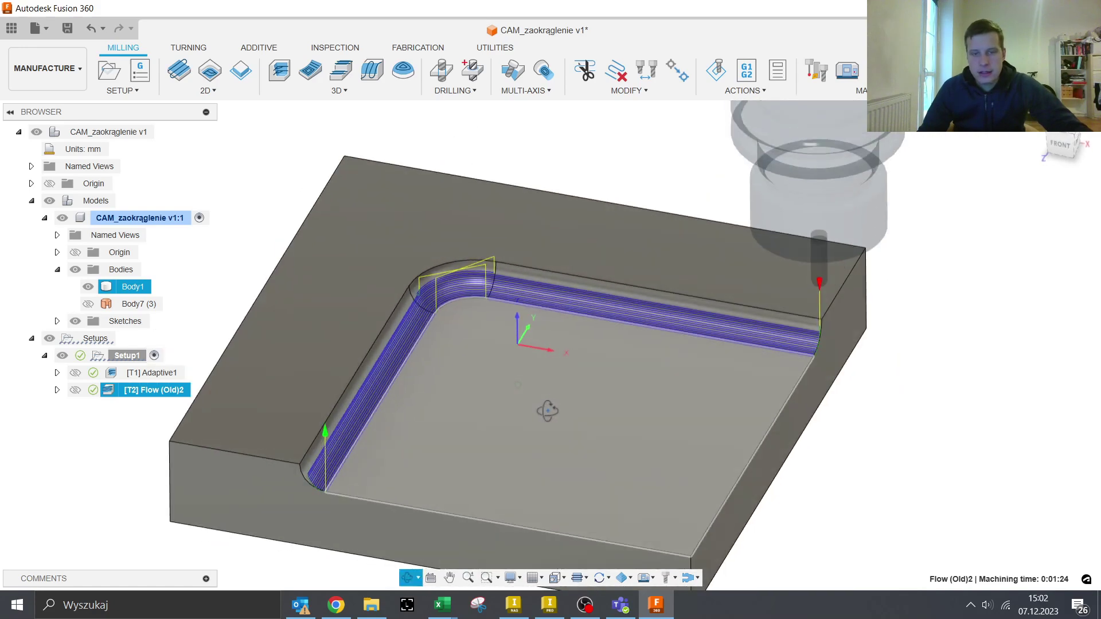
pyautogui.scroll(5, 434, 284)
pyautogui.scroll(3, 435, 289)
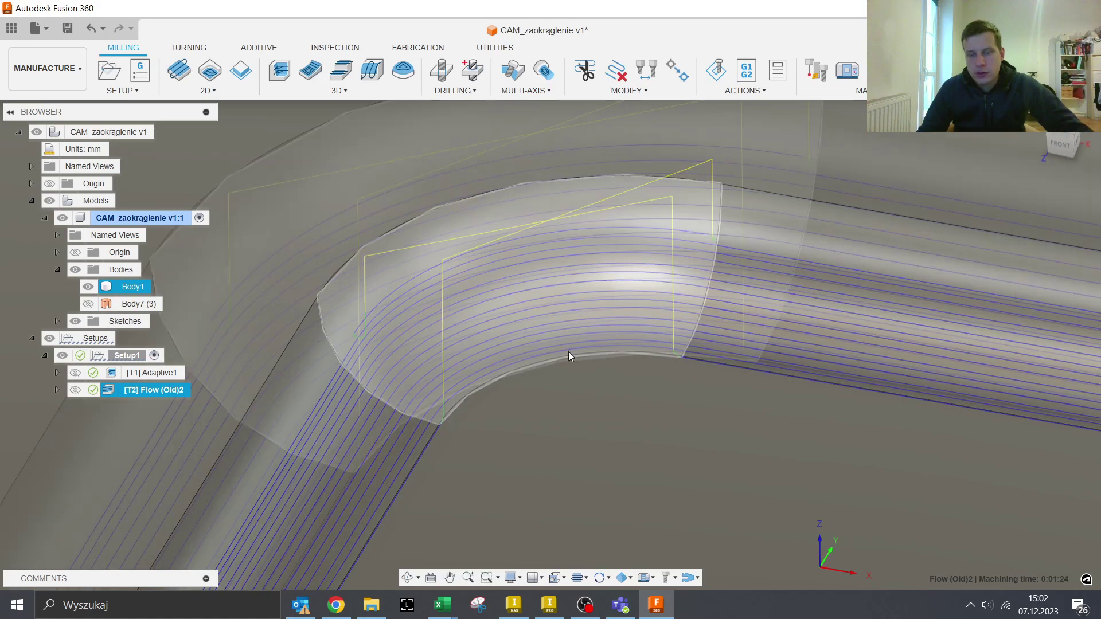
pyautogui.scroll(5, 569, 352)
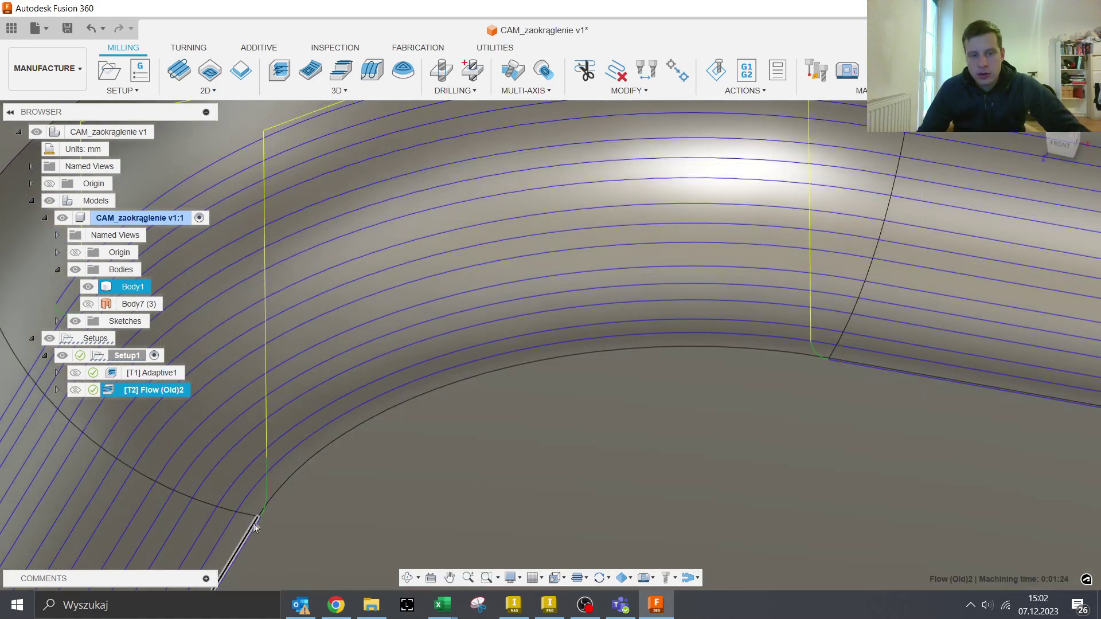
pyautogui.press('ctrl')
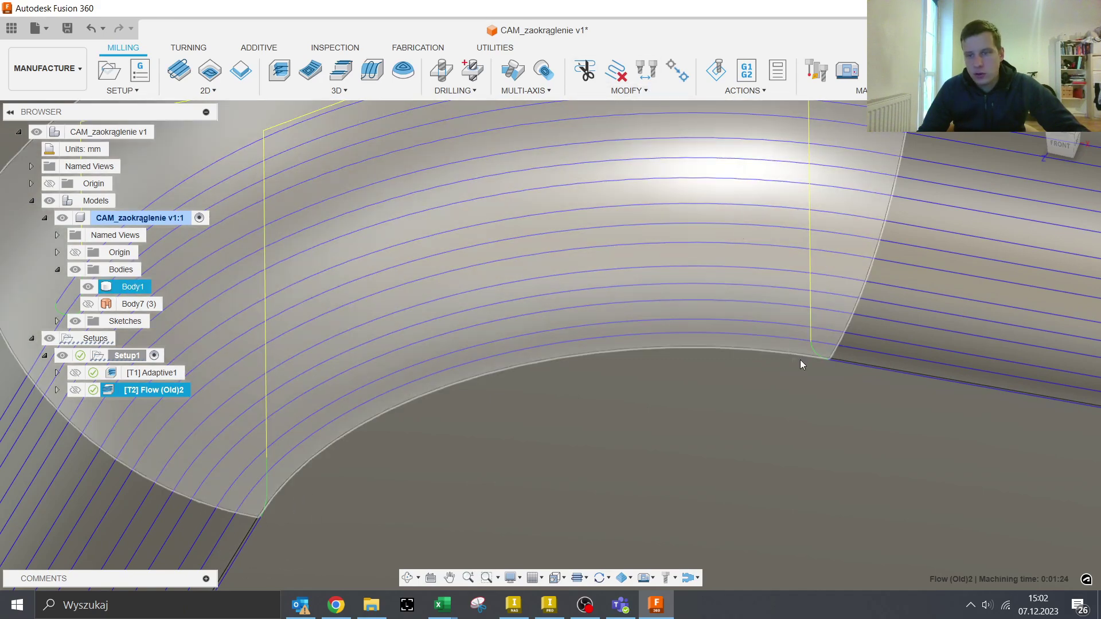
pyautogui.click(834, 362)
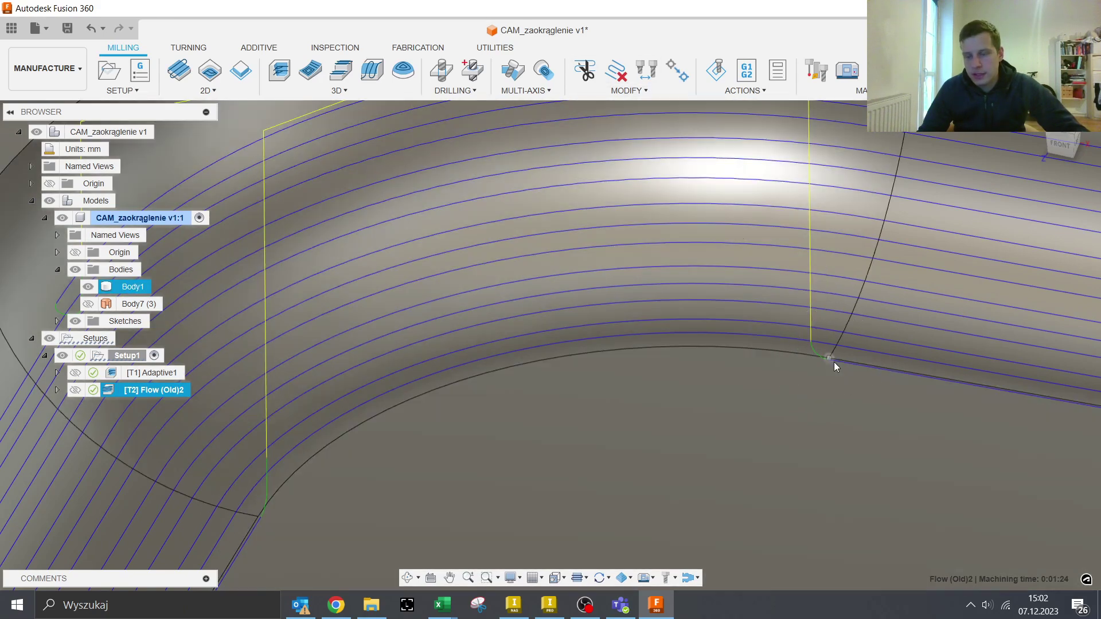
pyautogui.scroll(-8, 834, 362)
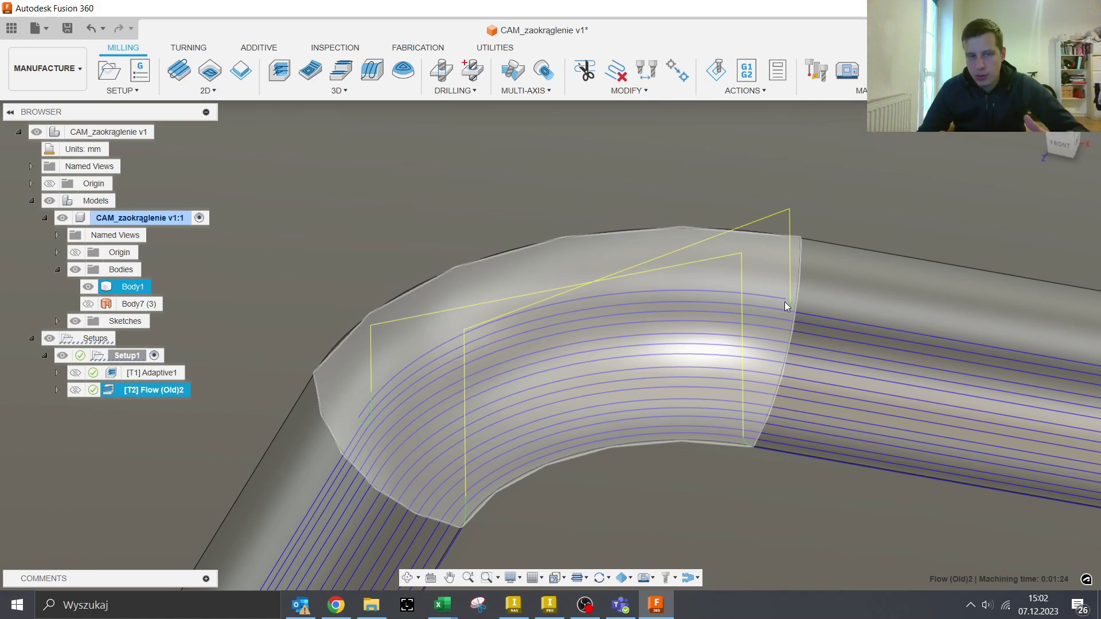
pyautogui.scroll(-2, 774, 301)
pyautogui.scroll(-2, 745, 304)
pyautogui.scroll(-2, 700, 312)
pyautogui.scroll(-2, 665, 320)
pyautogui.scroll(-2, 665, 324)
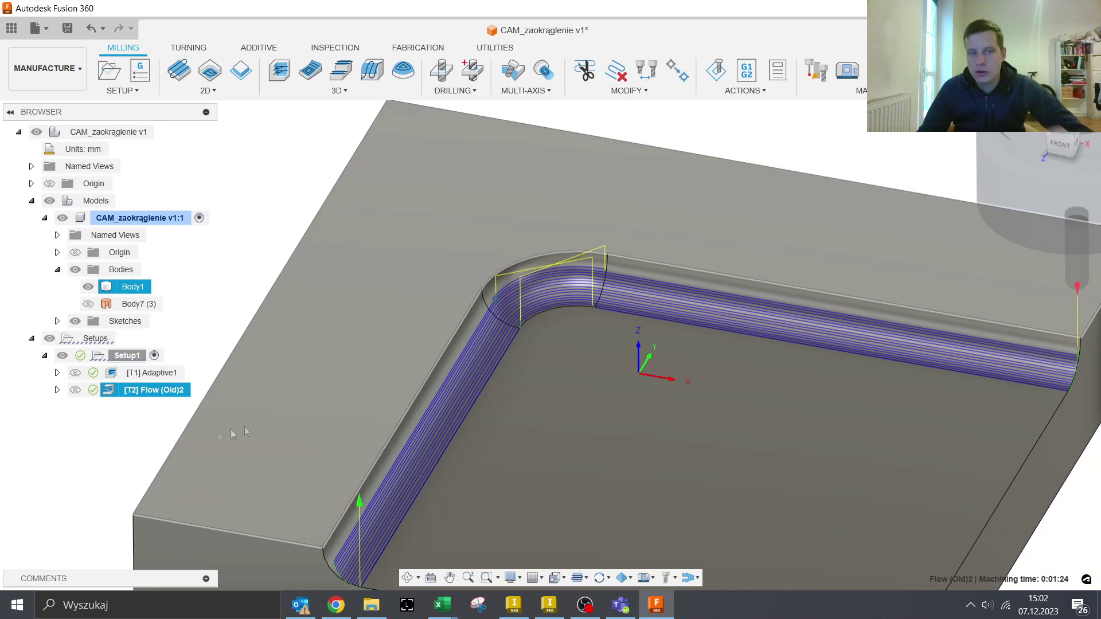
pyautogui.click(164, 395)
pyautogui.rightClick(164, 403)
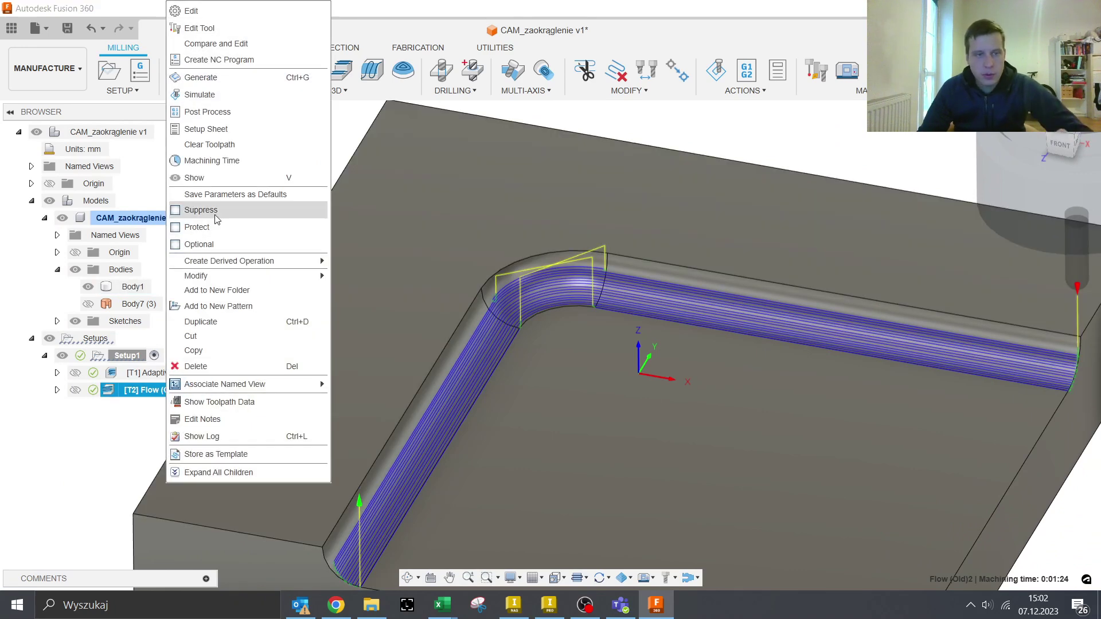
# Suppress the Flow (Old)2 operation and start a new Flow toolpath
pyautogui.click(218, 216)
pyautogui.click(637, 322)
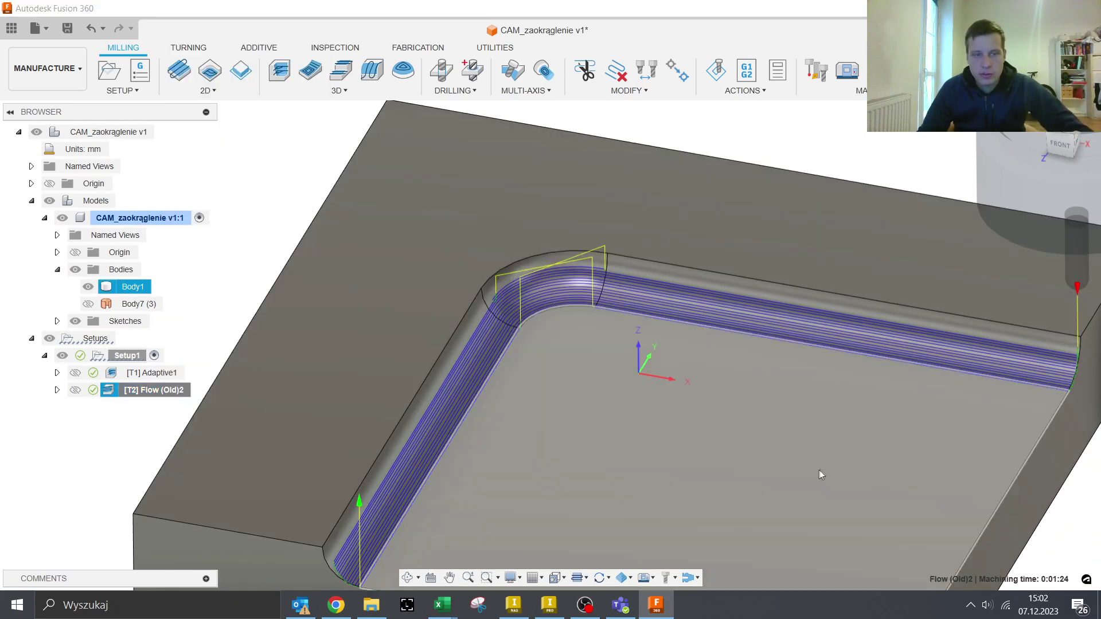
pyautogui.click(339, 90)
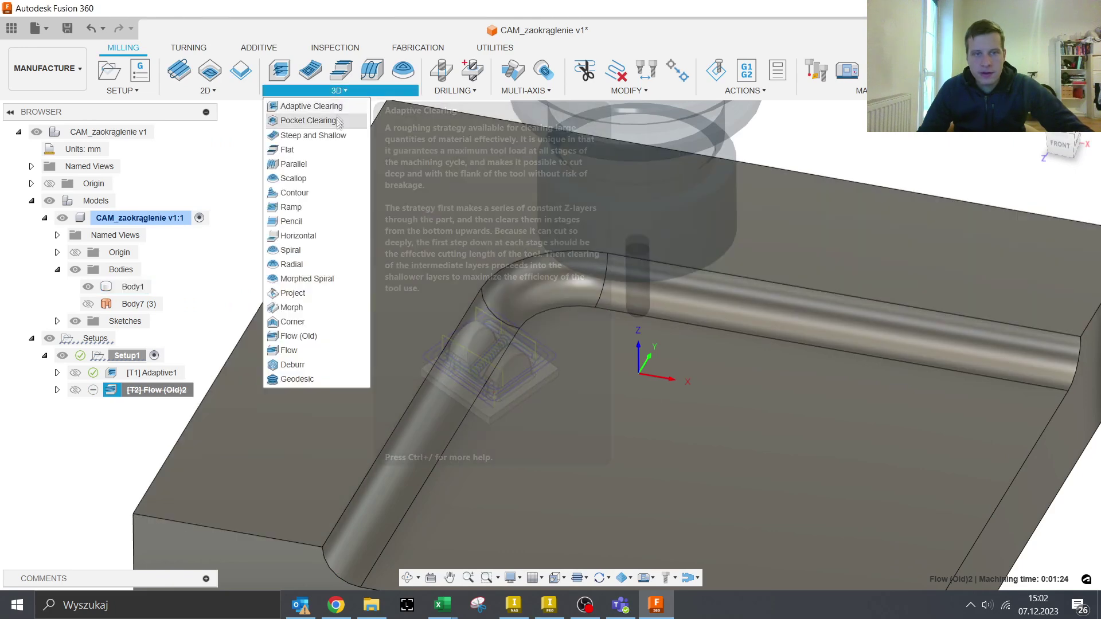
pyautogui.click(289, 350)
pyautogui.scroll(-3, 514, 378)
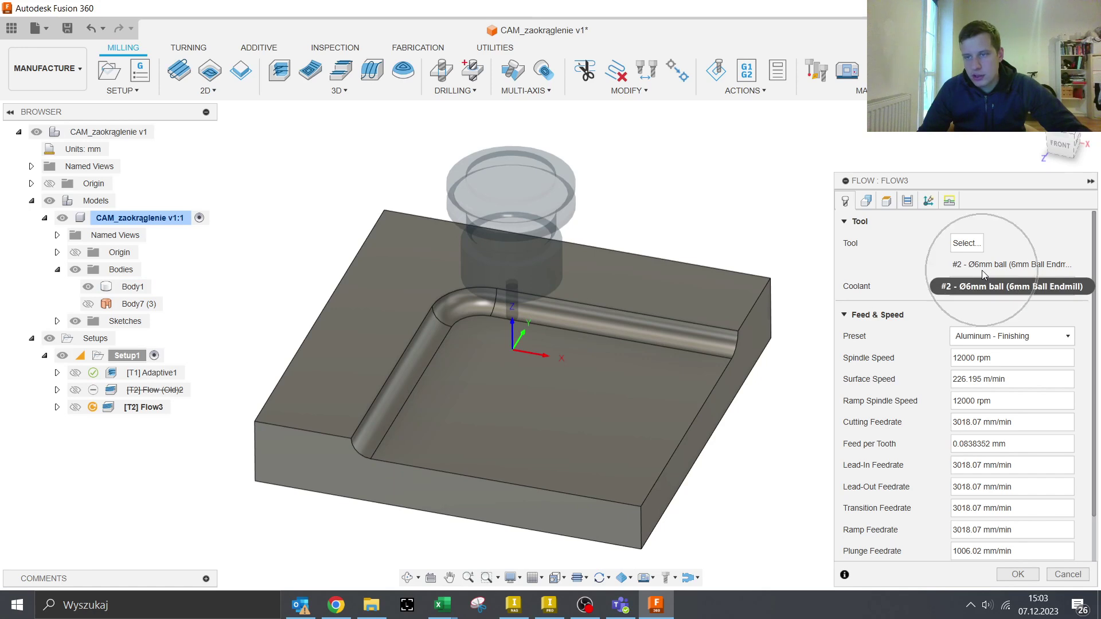
# Pick the straight, corner and diagonal groove faces as drive surfaces
pyautogui.click(875, 204)
pyautogui.click(562, 311)
pyautogui.click(466, 316)
pyautogui.click(430, 342)
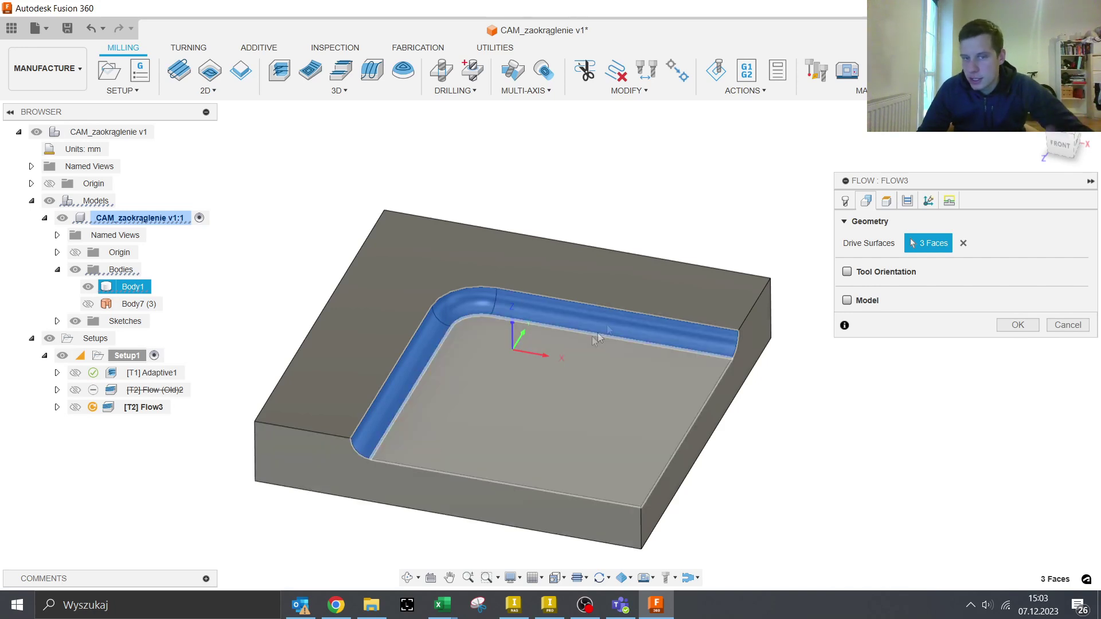
# Set the Flow3 stepover to 0.5 mm and generate the toolpath
pyautogui.click(907, 200)
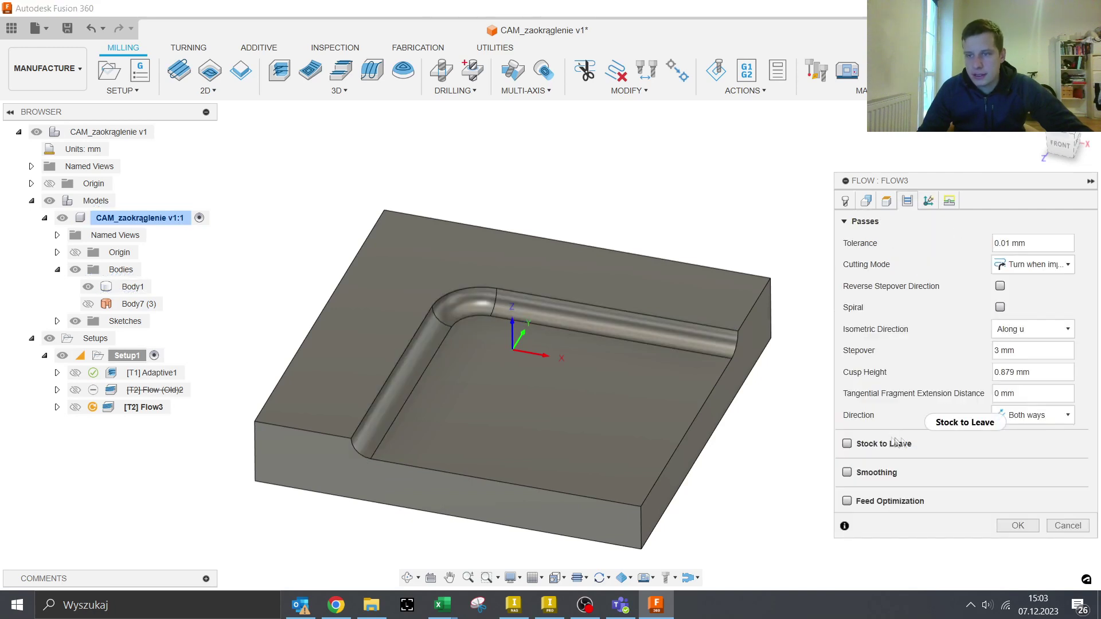
pyautogui.click(1009, 350)
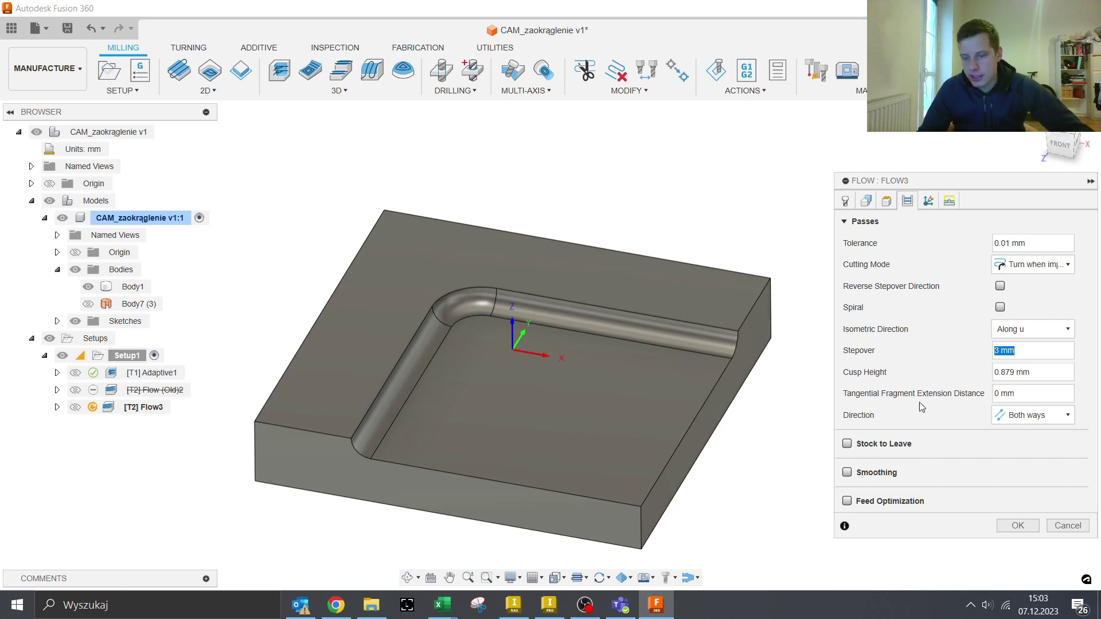
pyautogui.write('0.,')
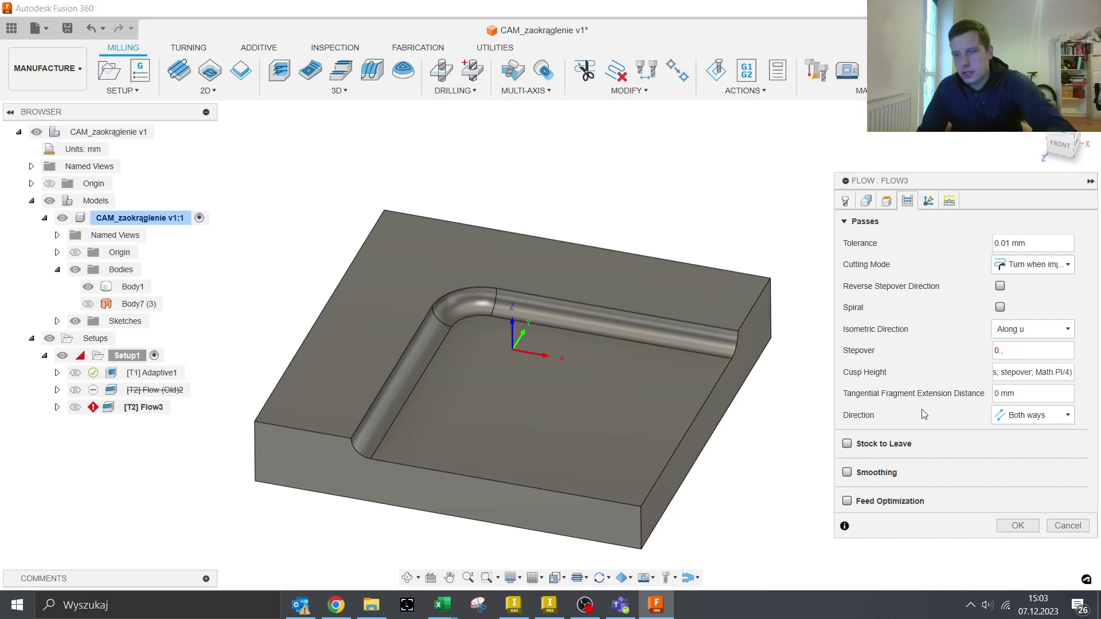
pyautogui.press('Tab')
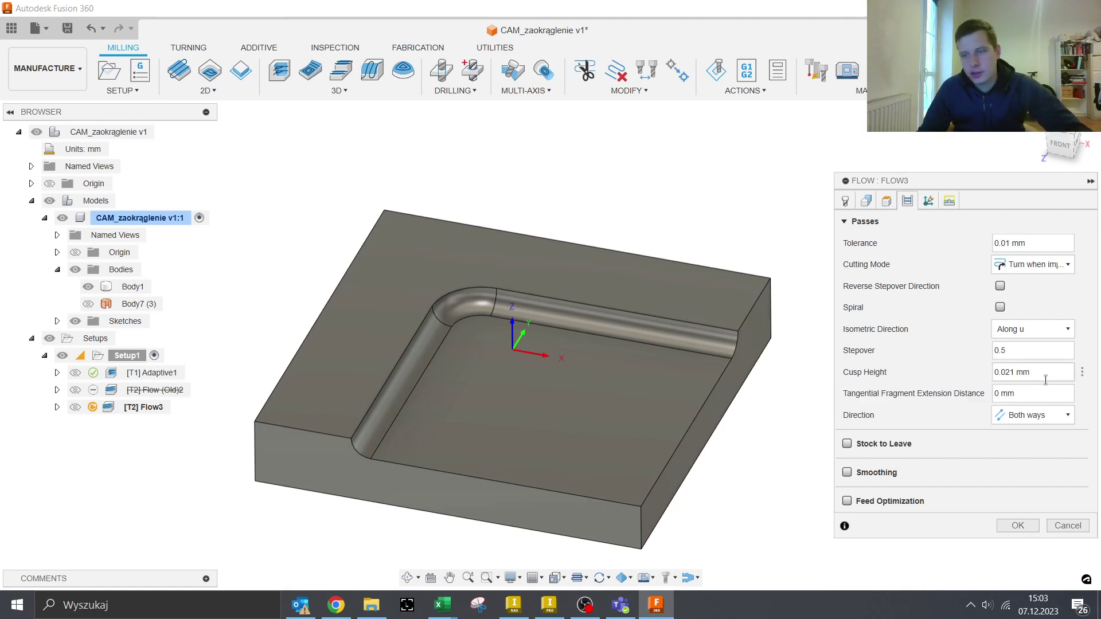
pyautogui.click(975, 377)
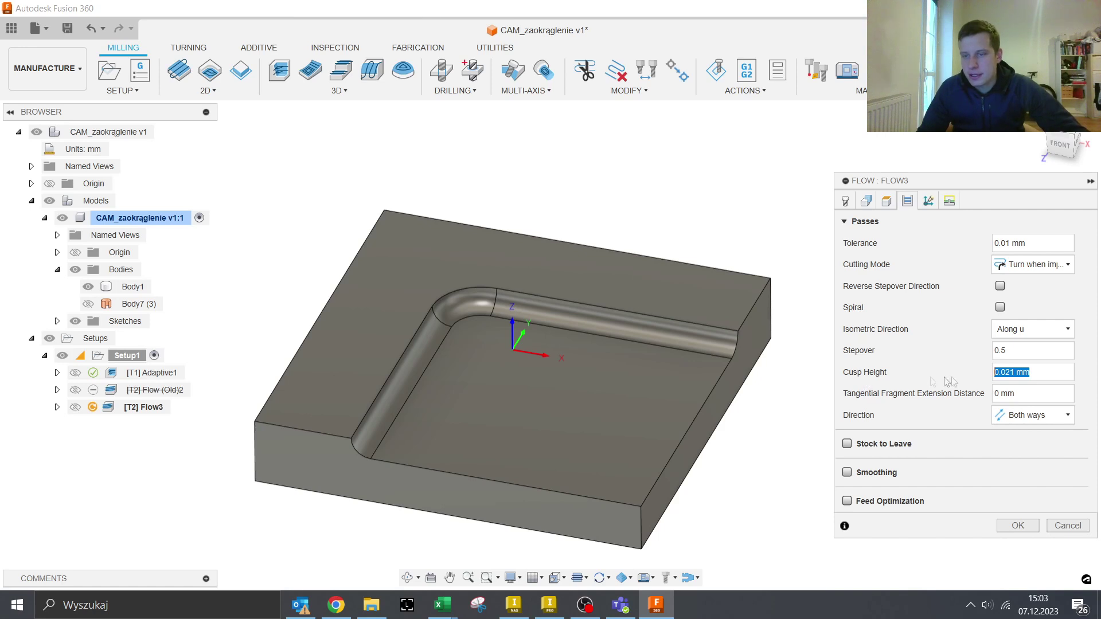
pyautogui.hotkey('shift', 'Tab')
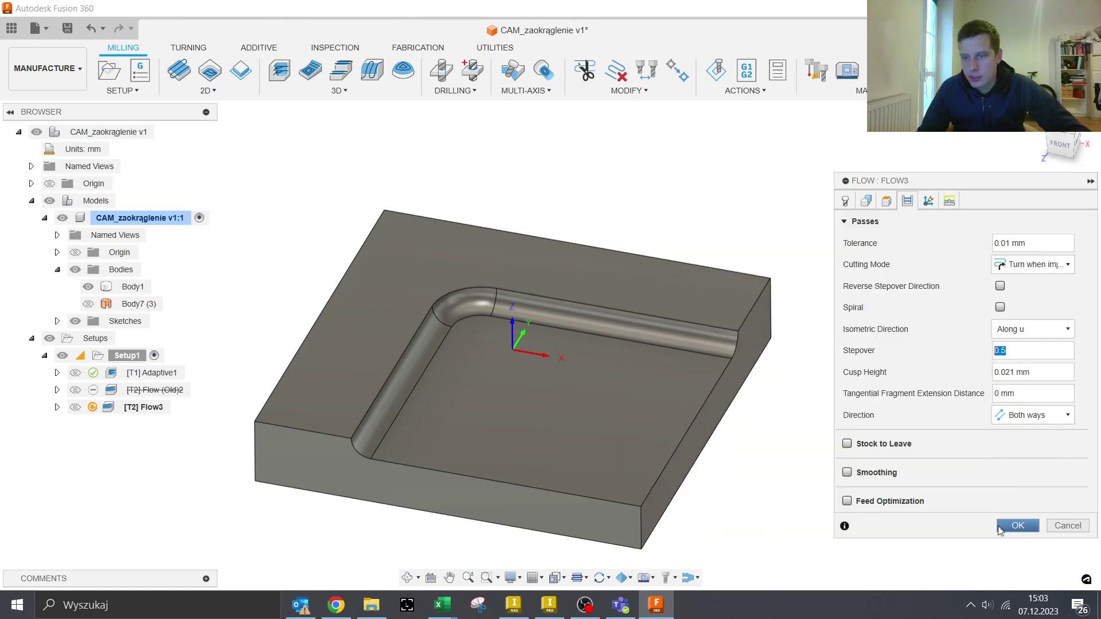
pyautogui.click(1010, 526)
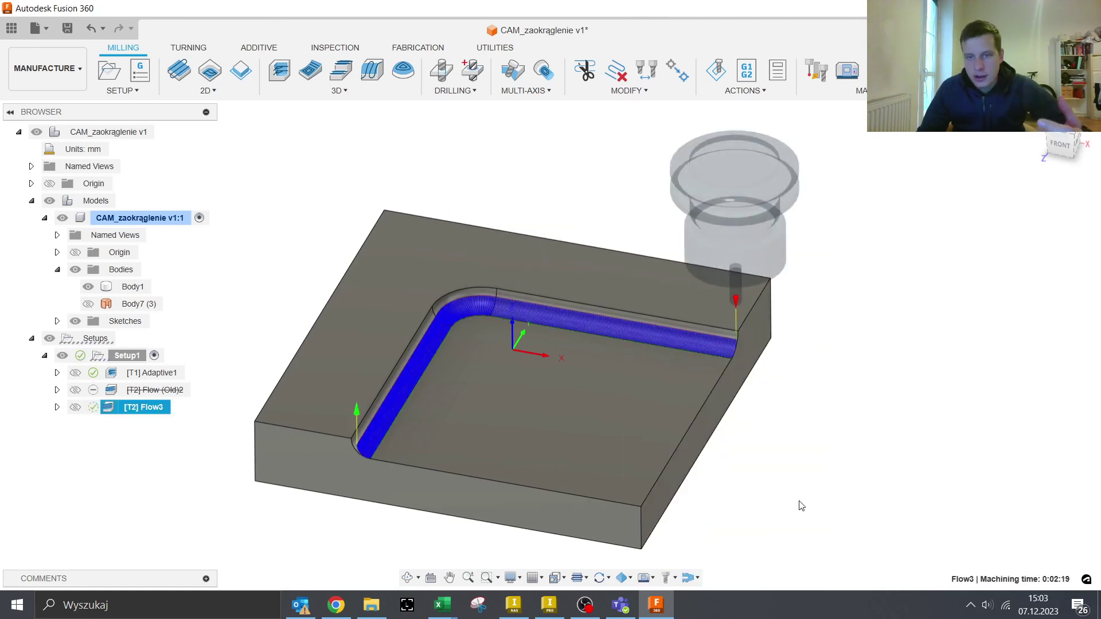
# Edit Flow3 to set Isometric Direction to Along v and regenerate it
pyautogui.click(648, 369)
pyautogui.scroll(10, 642, 328)
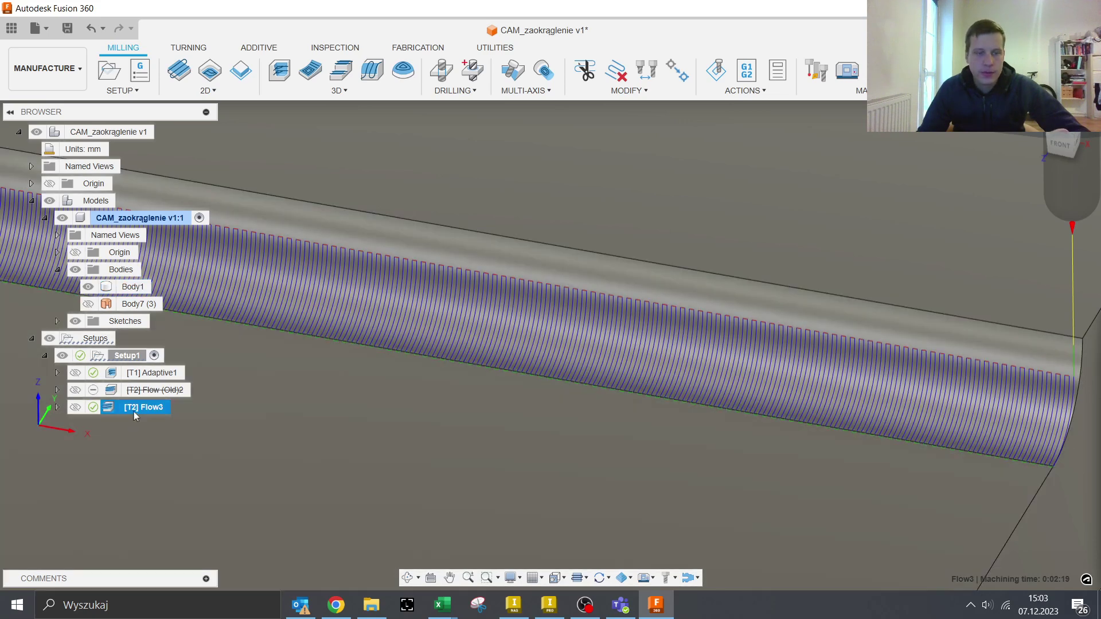
pyautogui.rightClick(137, 407)
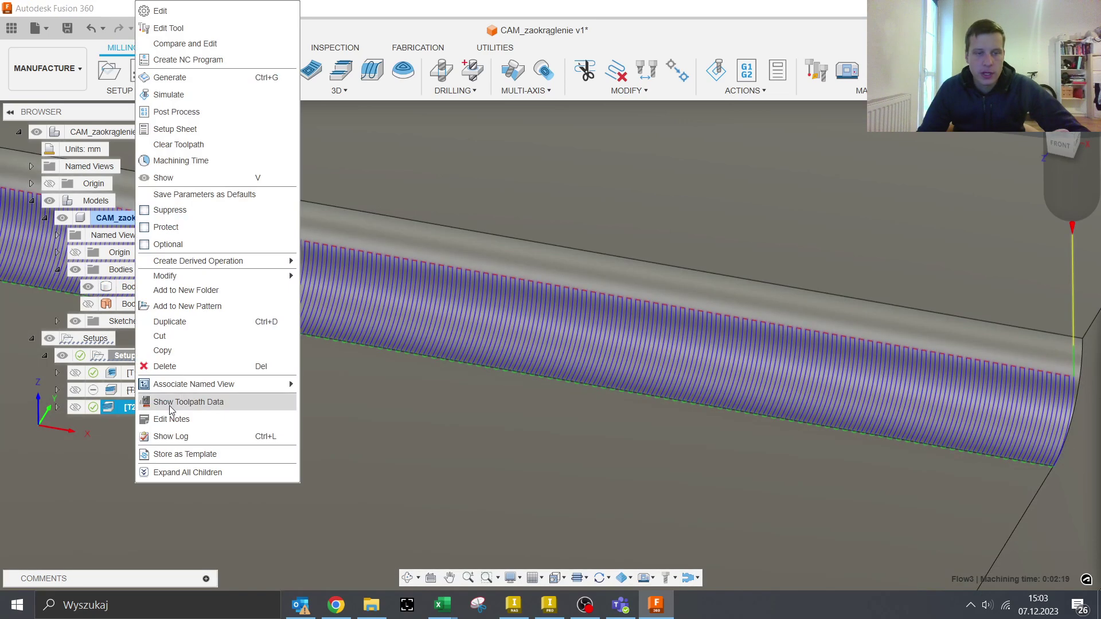
pyautogui.click(274, 11)
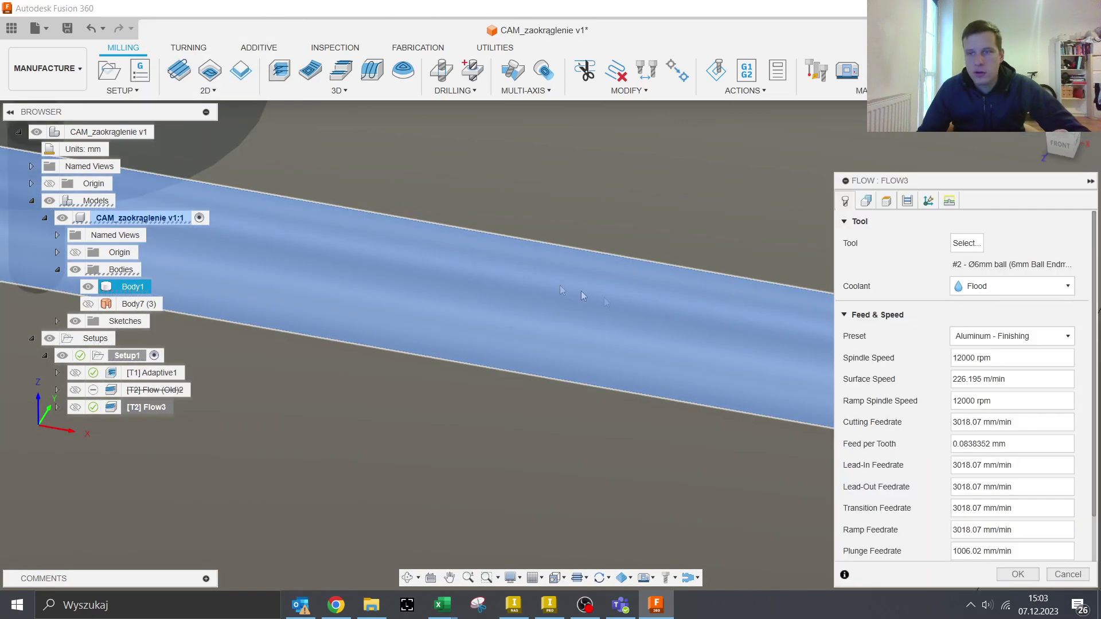
pyautogui.click(907, 201)
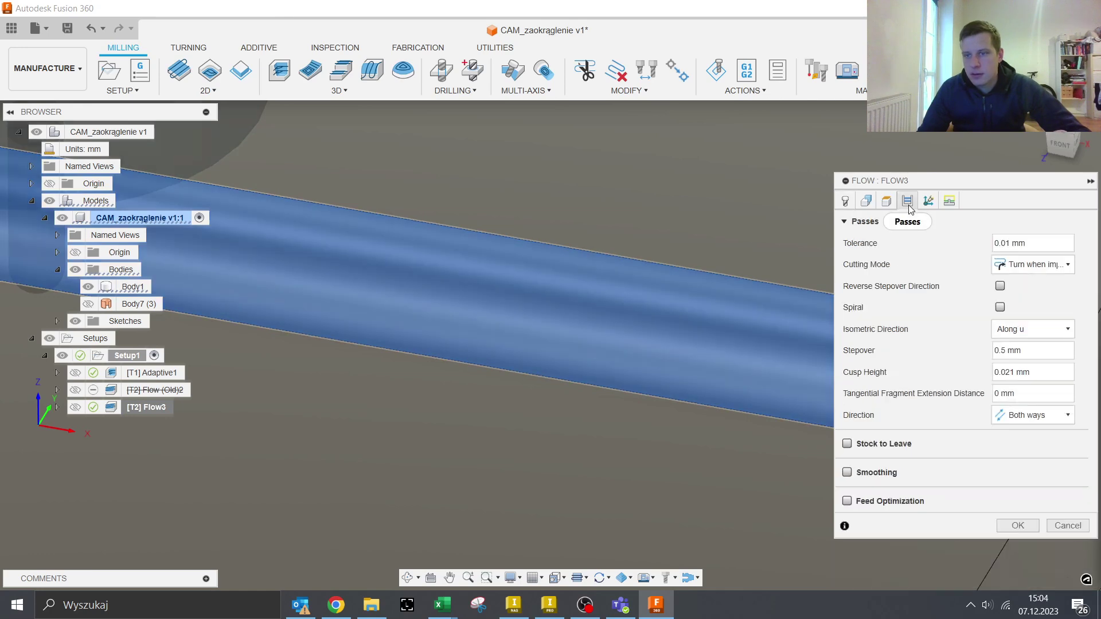
pyautogui.click(995, 330)
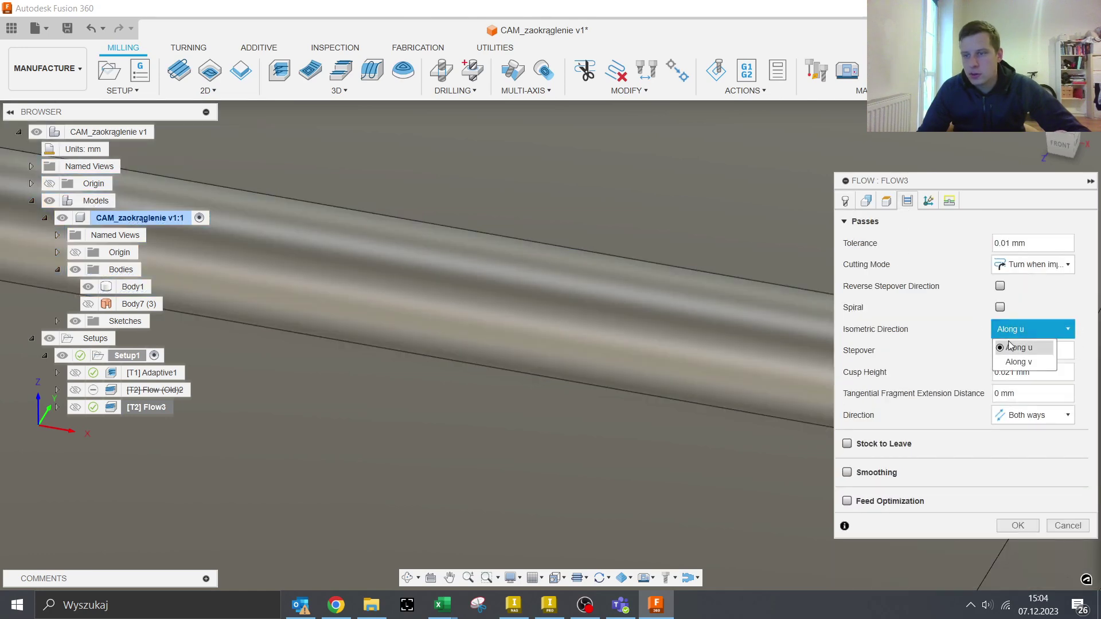
pyautogui.click(1015, 362)
pyautogui.click(1019, 526)
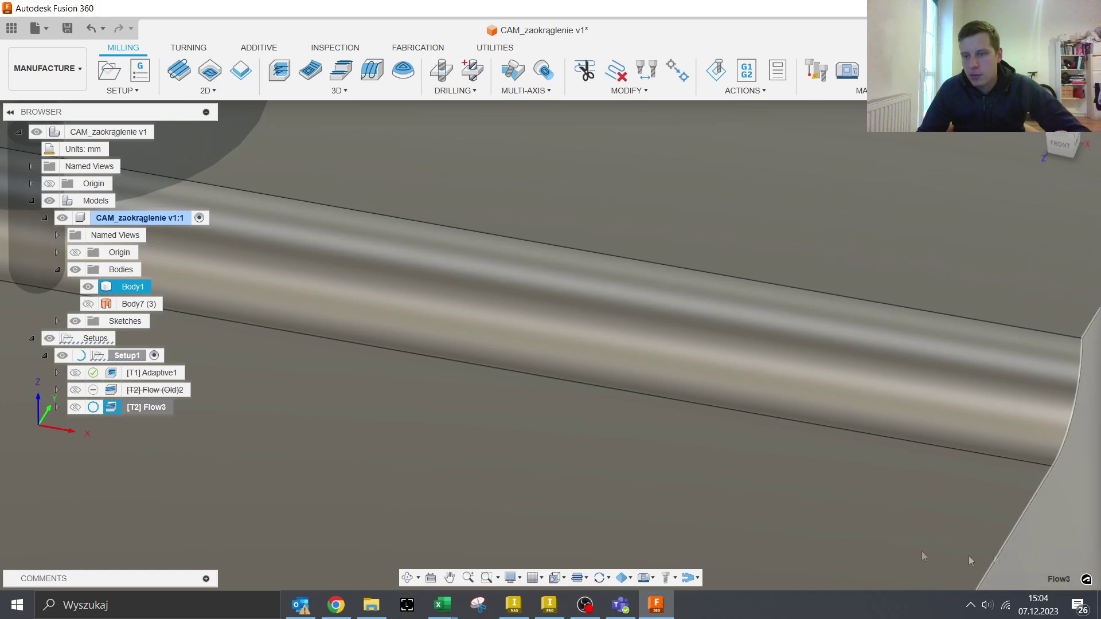
# Zoom in and out to inspect the Flow3 passes along the whole groove
pyautogui.scroll(-5, 848, 481)
pyautogui.scroll(-5, 841, 468)
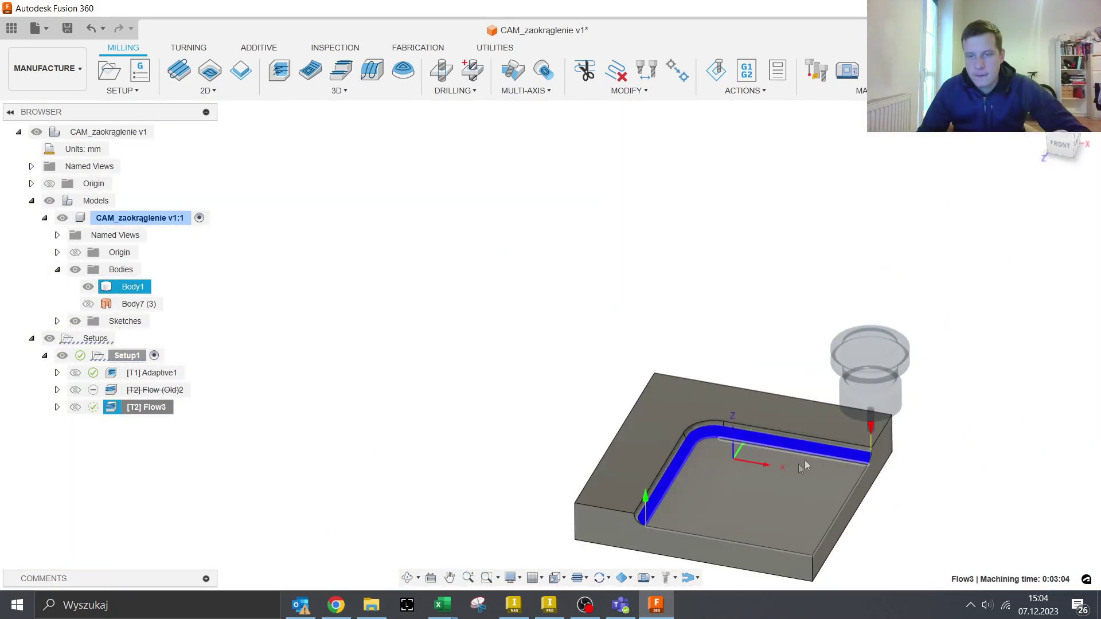
pyautogui.scroll(3, 790, 465)
pyautogui.scroll(-2, 790, 465)
pyautogui.scroll(8, 867, 334)
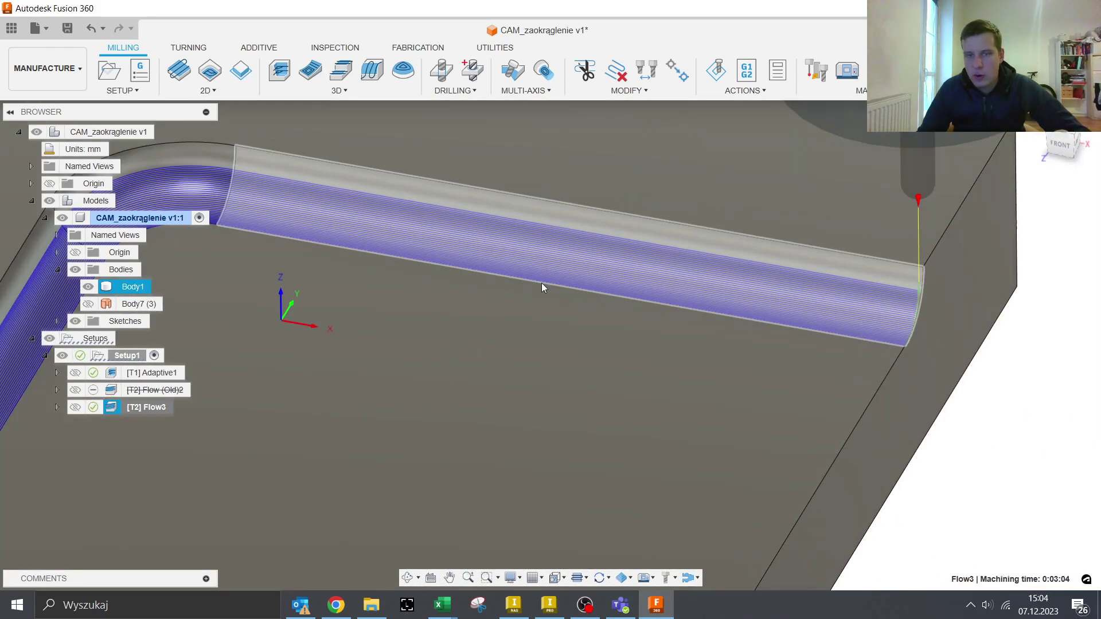
pyautogui.scroll(-5, 662, 293)
pyautogui.scroll(4, 434, 213)
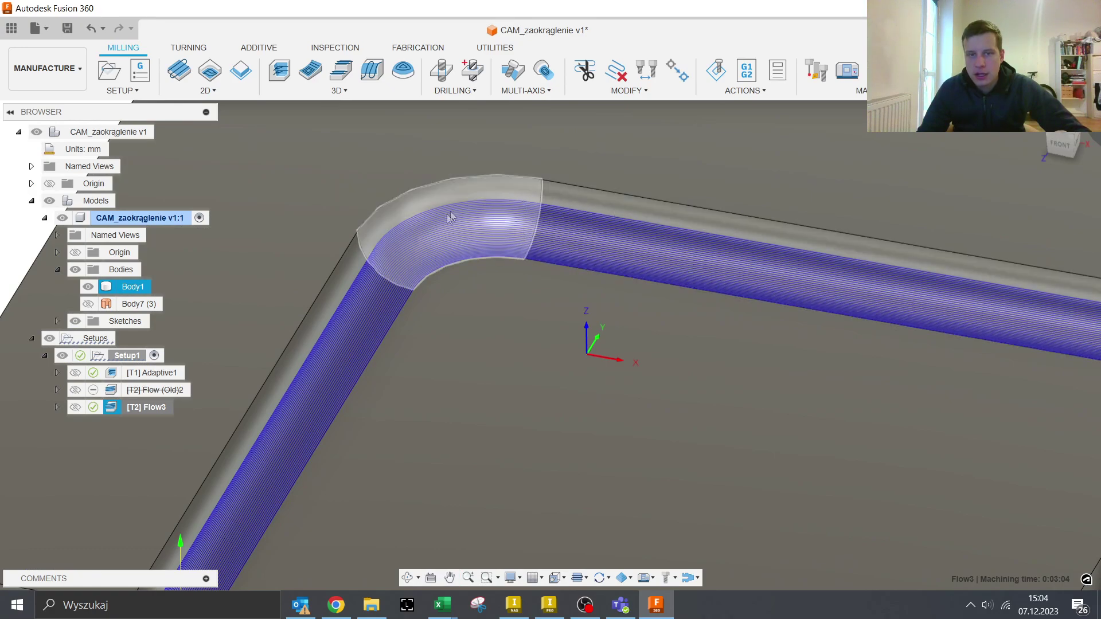
pyautogui.scroll(5, 507, 221)
pyautogui.scroll(-4, 393, 284)
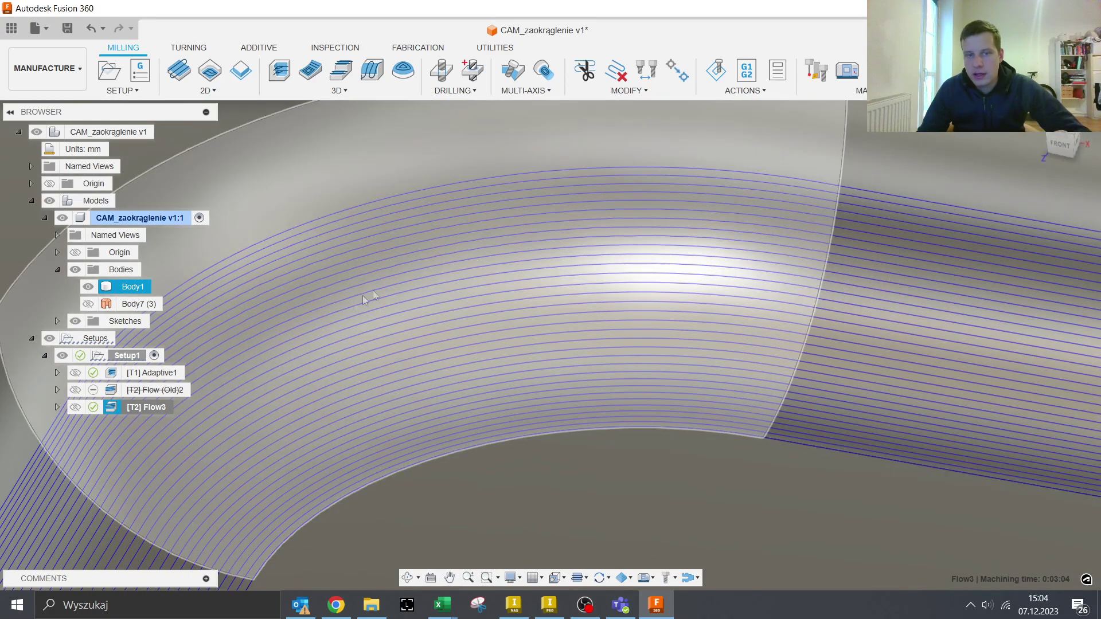
pyautogui.scroll(2, 392, 284)
pyautogui.scroll(3, 384, 284)
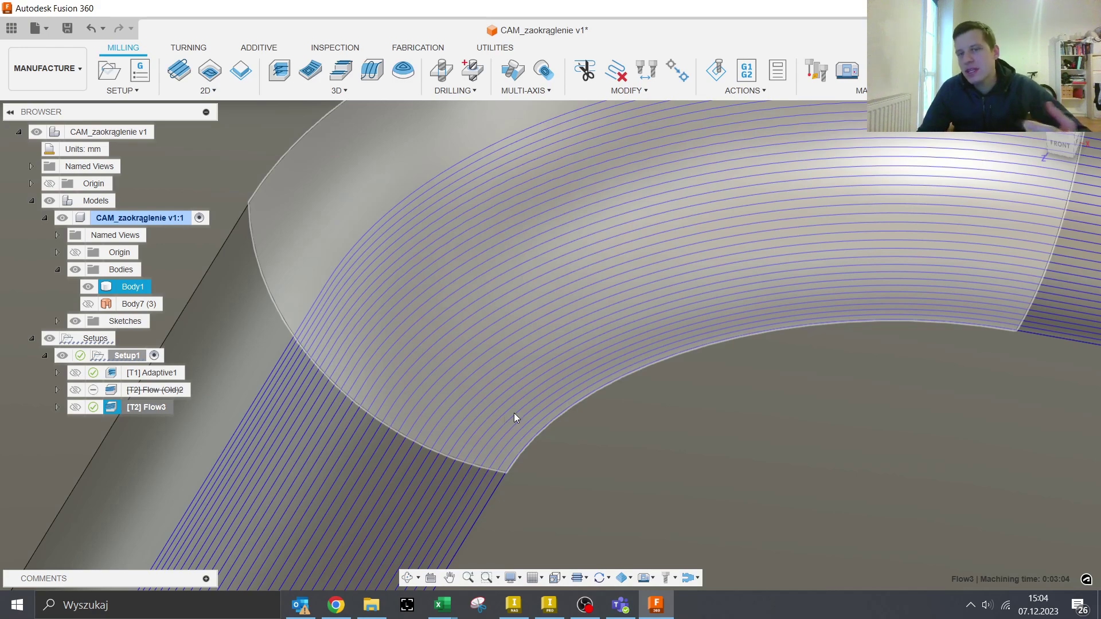
pyautogui.scroll(-5, 515, 415)
pyautogui.scroll(-5, 515, 415)
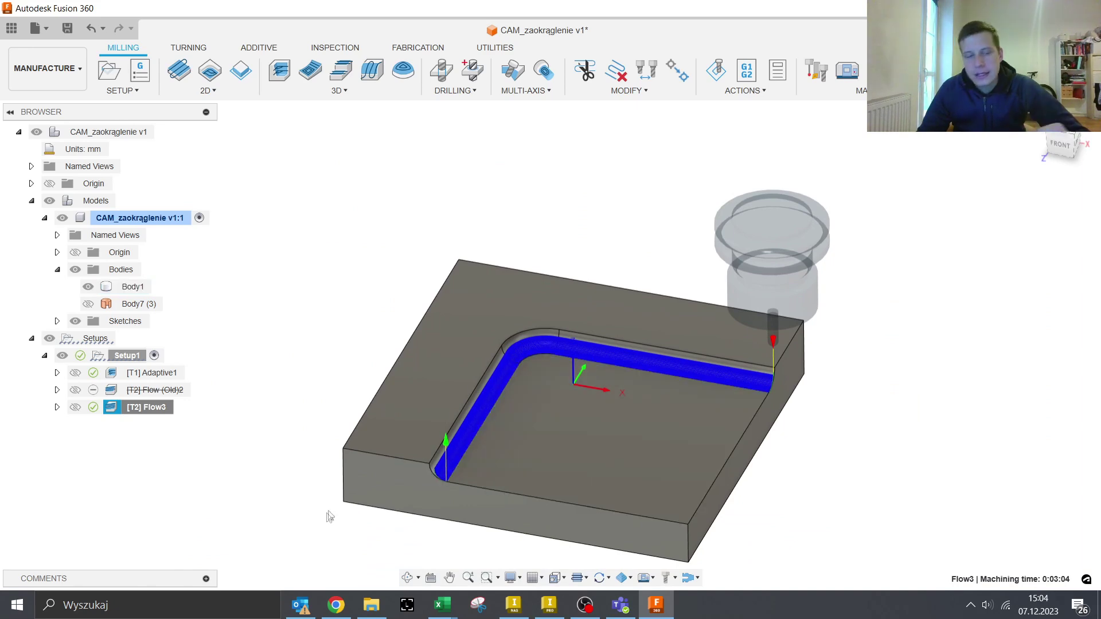
# Suppress the Flow3 operation, leaving only Adaptive1 active
pyautogui.rightClick(147, 408)
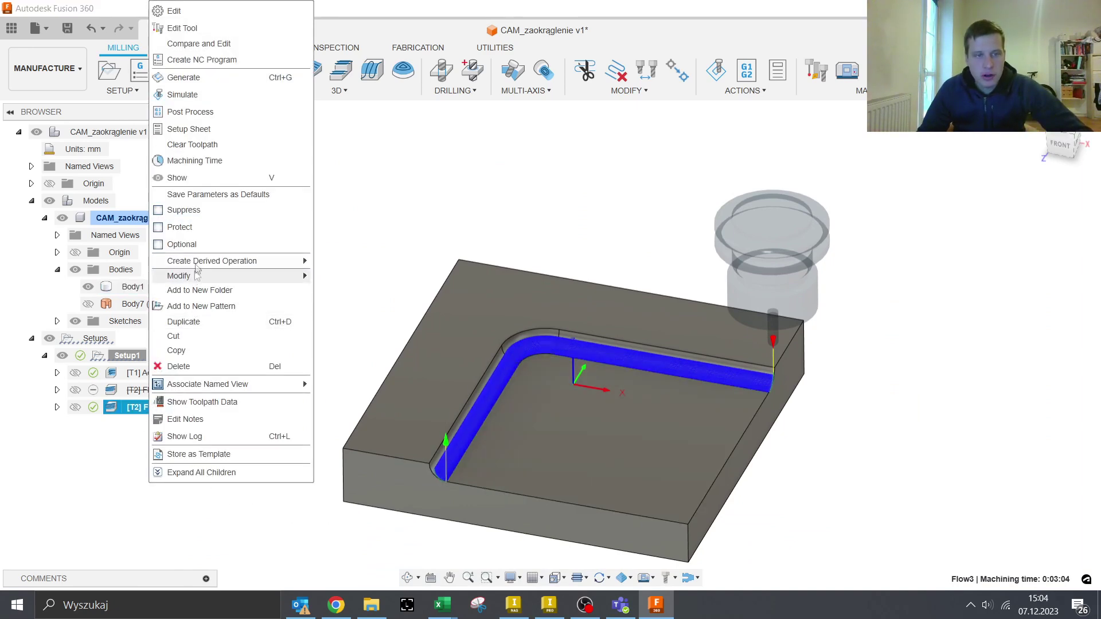
pyautogui.click(206, 214)
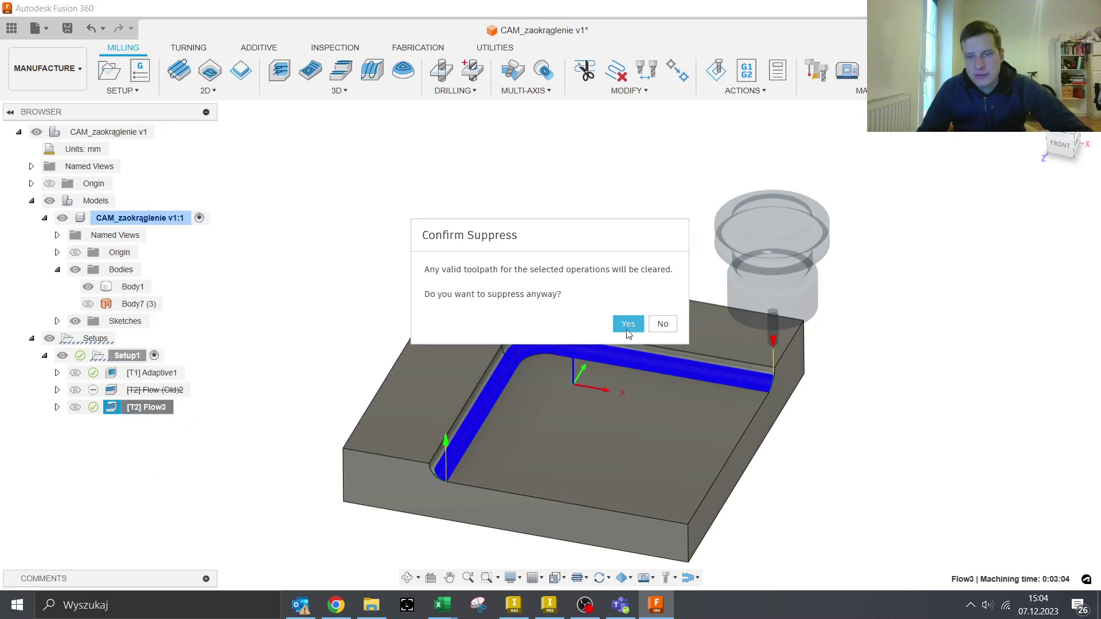
pyautogui.click(629, 324)
# Orbit to look into the channel and bring up the 3D milling strategies list
pyautogui.keyDown('shift'); pyautogui.moveTo(815, 477); pyautogui.dragTo(691, 476, button='middle'); pyautogui.keyUp('shift')
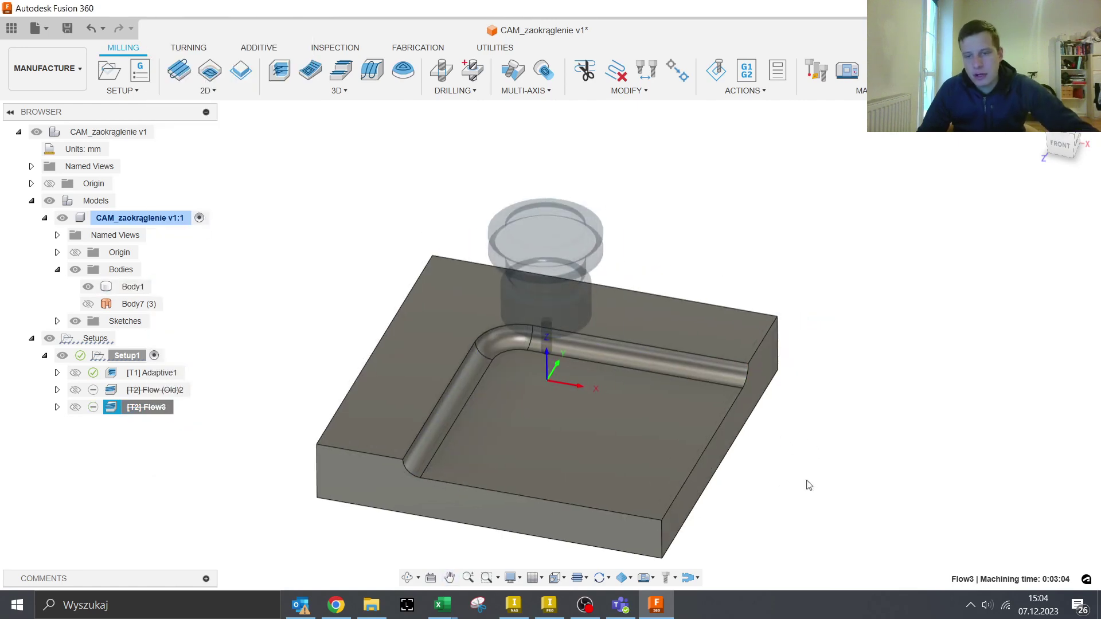
pyautogui.keyDown('shift'); pyautogui.moveTo(801, 454); pyautogui.dragTo(791, 433, button='middle'); pyautogui.keyUp('shift')
pyautogui.scroll(5, 721, 266)
pyautogui.scroll(-2, 714, 286)
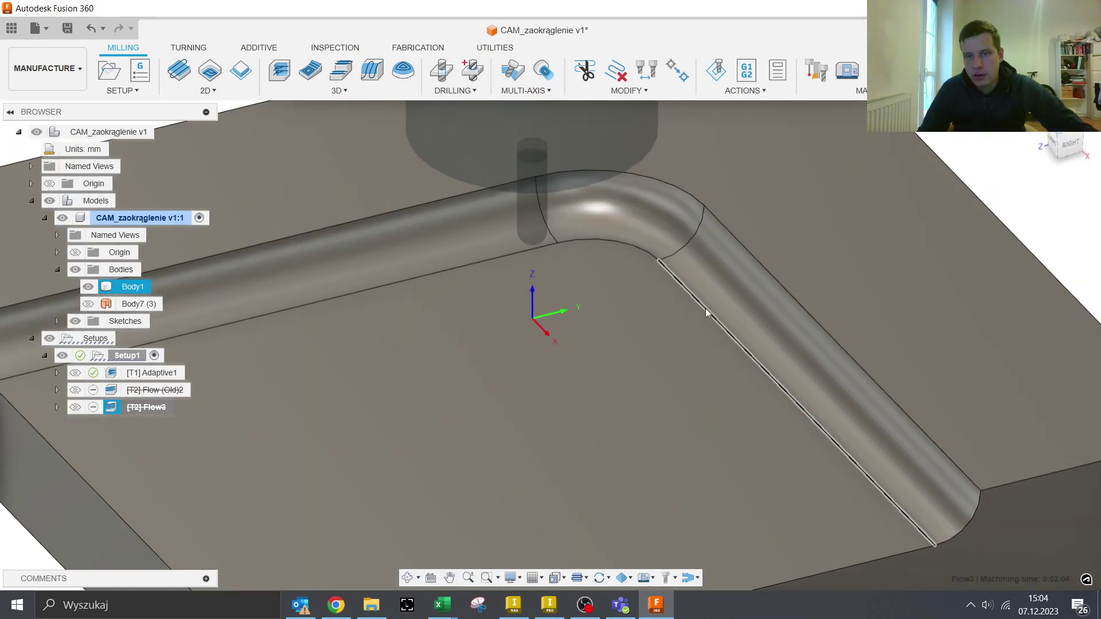
pyautogui.scroll(-4, 708, 308)
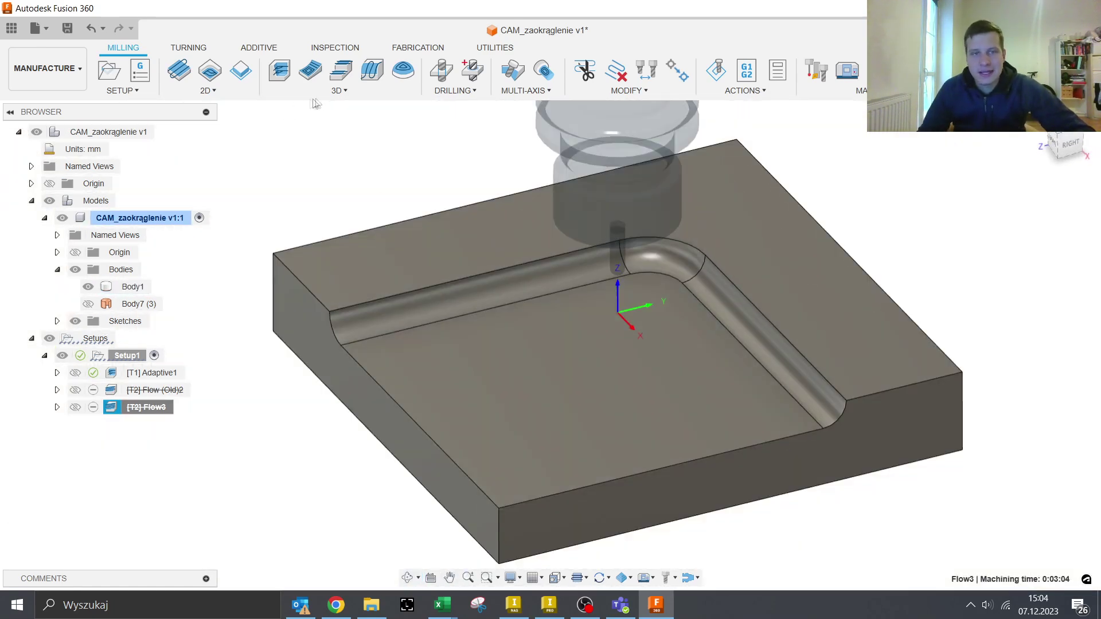
pyautogui.click(338, 91)
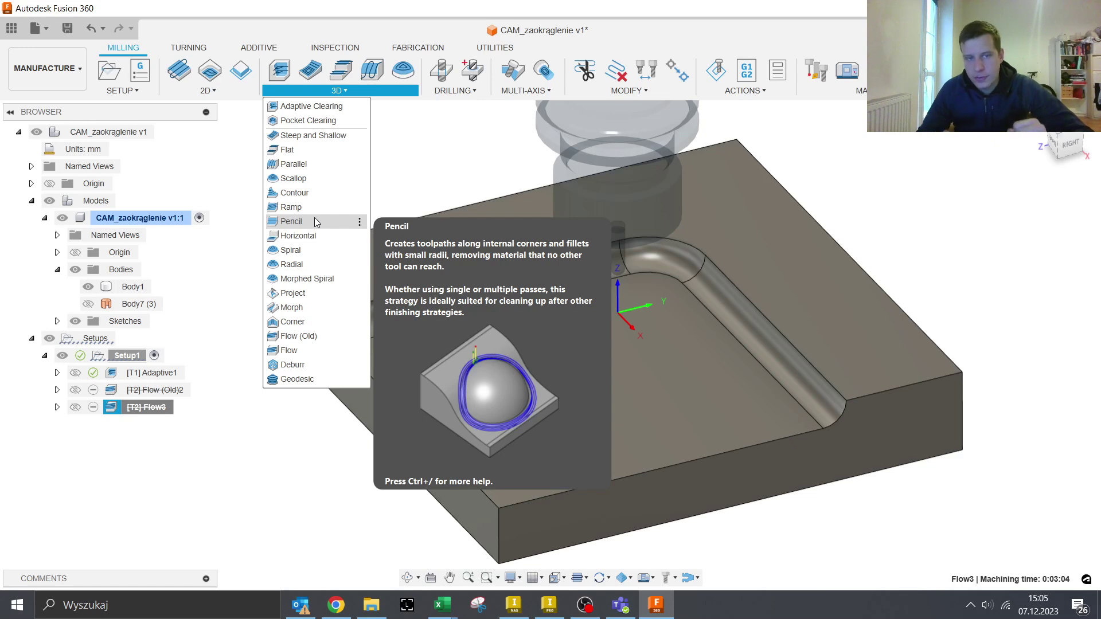
# Create a default Pencil3 toolpath, review its empty-toolpath warnings, and reopen its settings
pyautogui.click(317, 222)
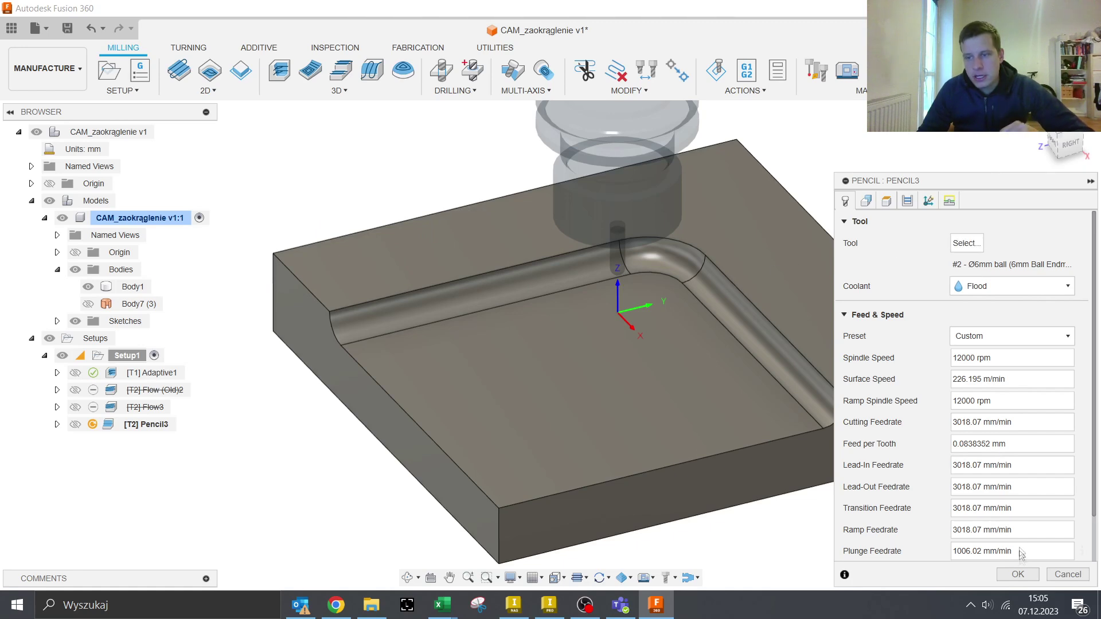
pyautogui.click(1018, 574)
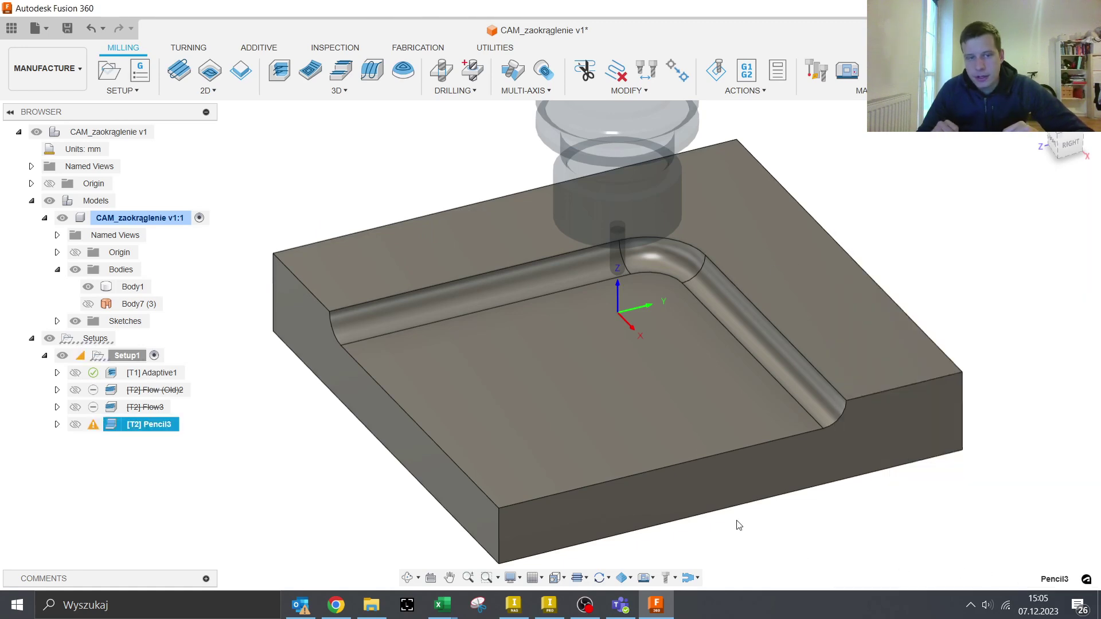
pyautogui.click(94, 427)
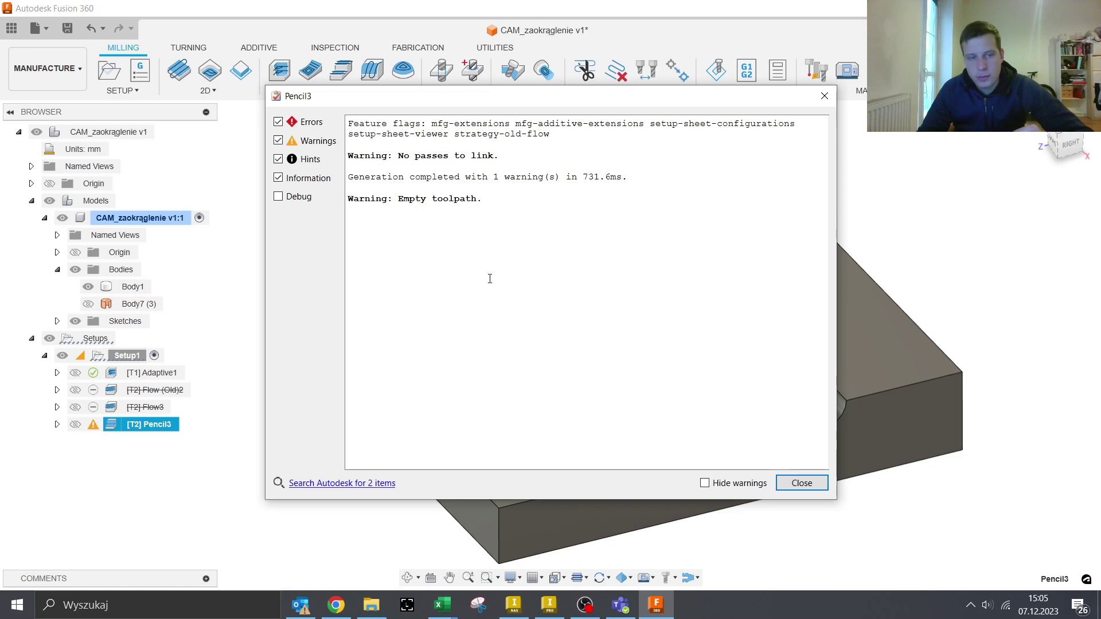
pyautogui.click(801, 483)
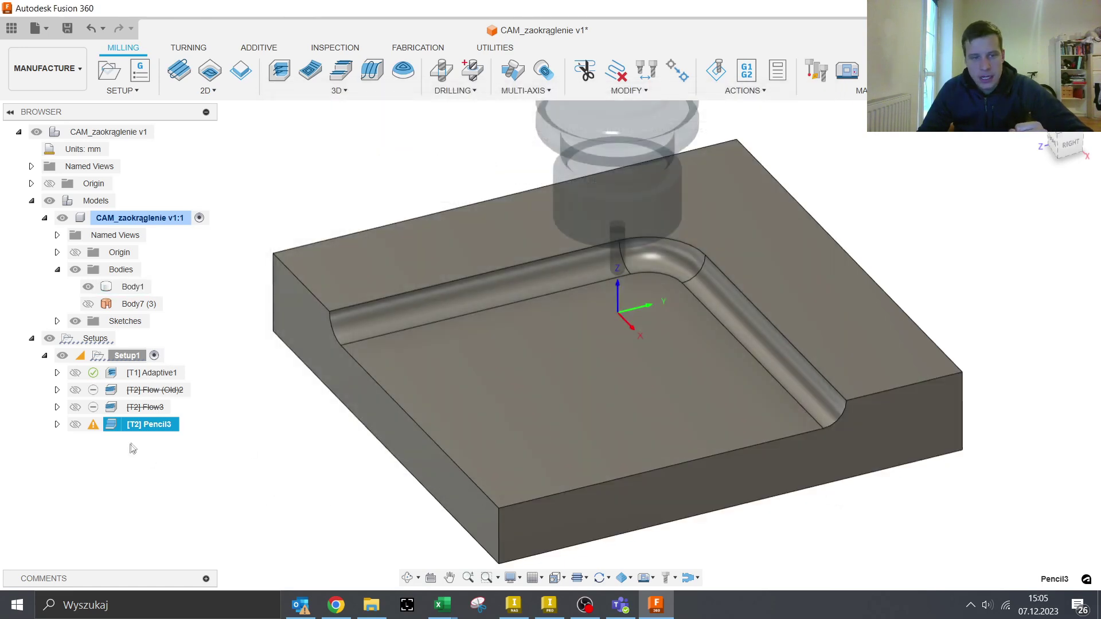
pyautogui.rightClick(147, 435)
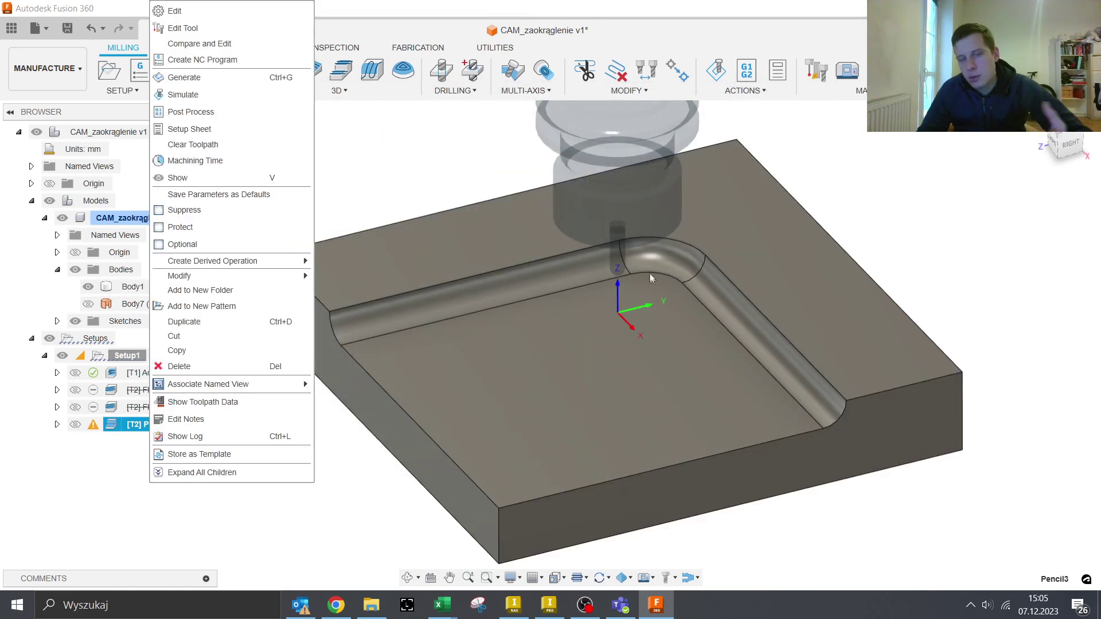
pyautogui.click(235, 12)
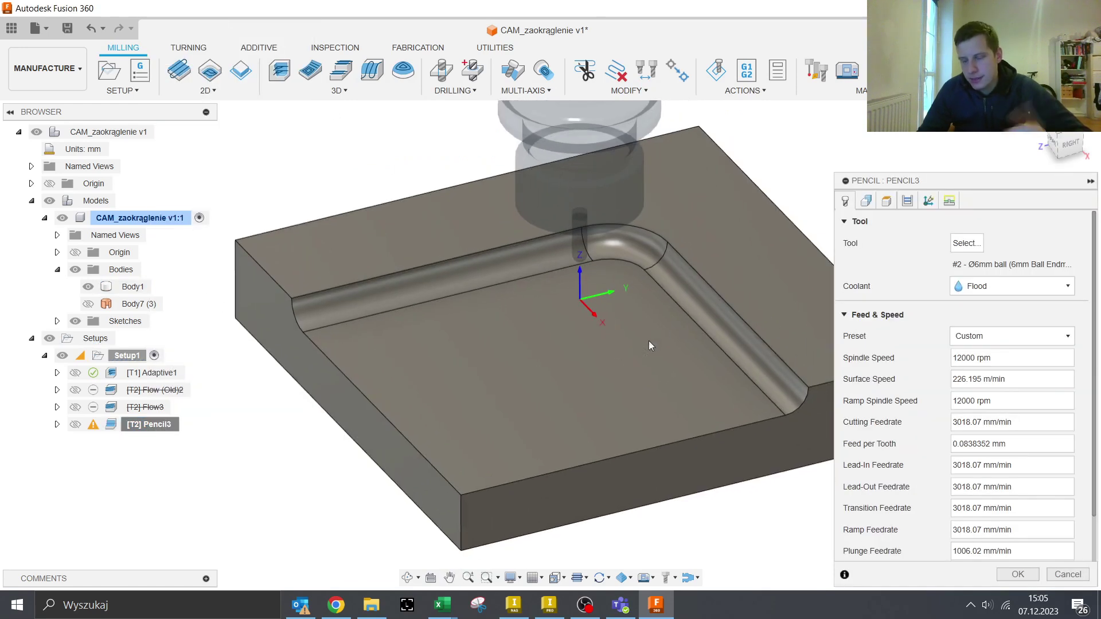
# Set Pencil3 overthickness to 7 mm, regenerate, and simulate the groove pass
pyautogui.click(908, 203)
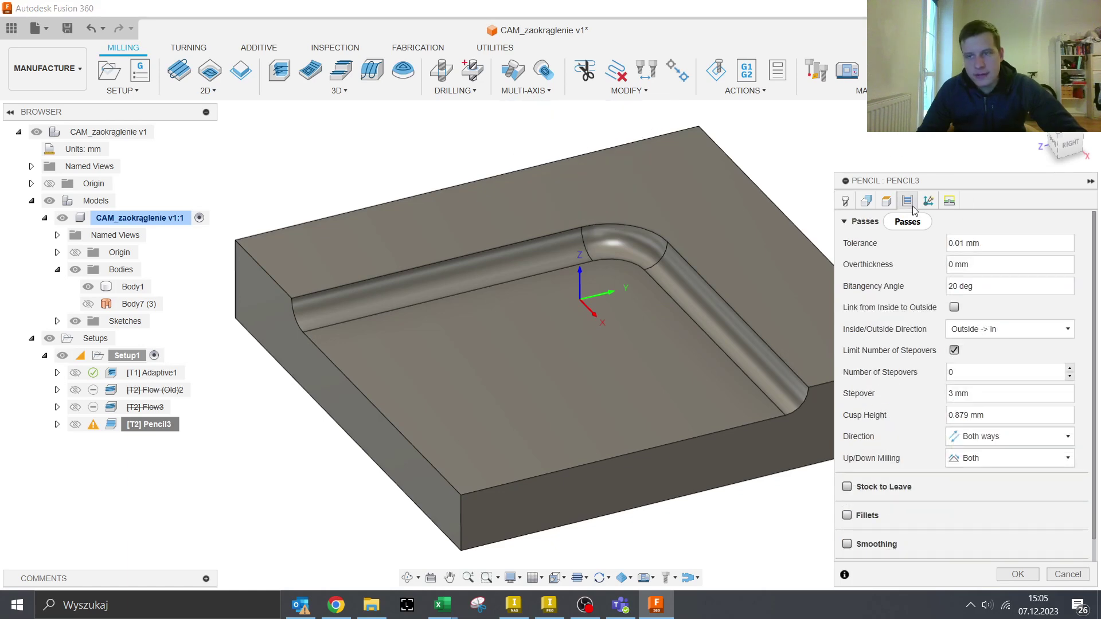
pyautogui.click(951, 265)
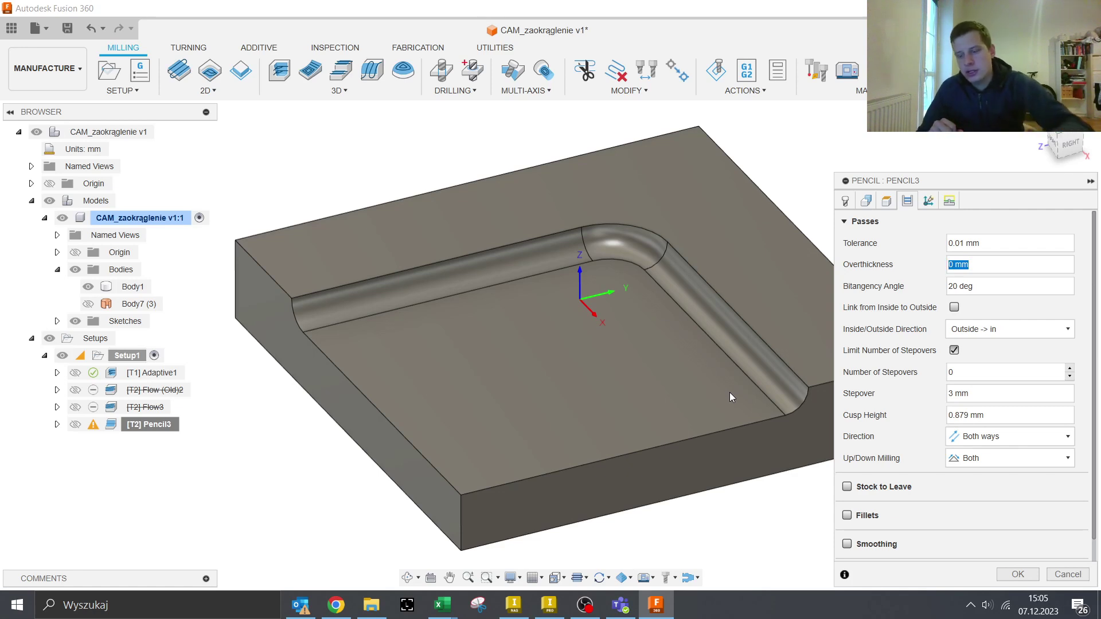
pyautogui.write('7')
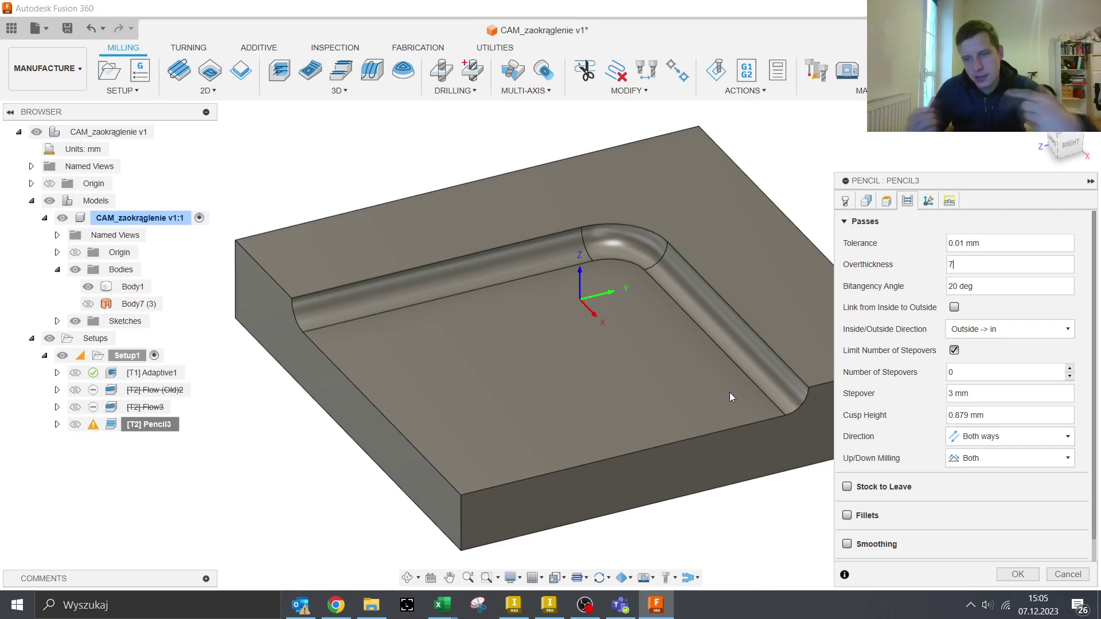
pyautogui.click(1018, 574)
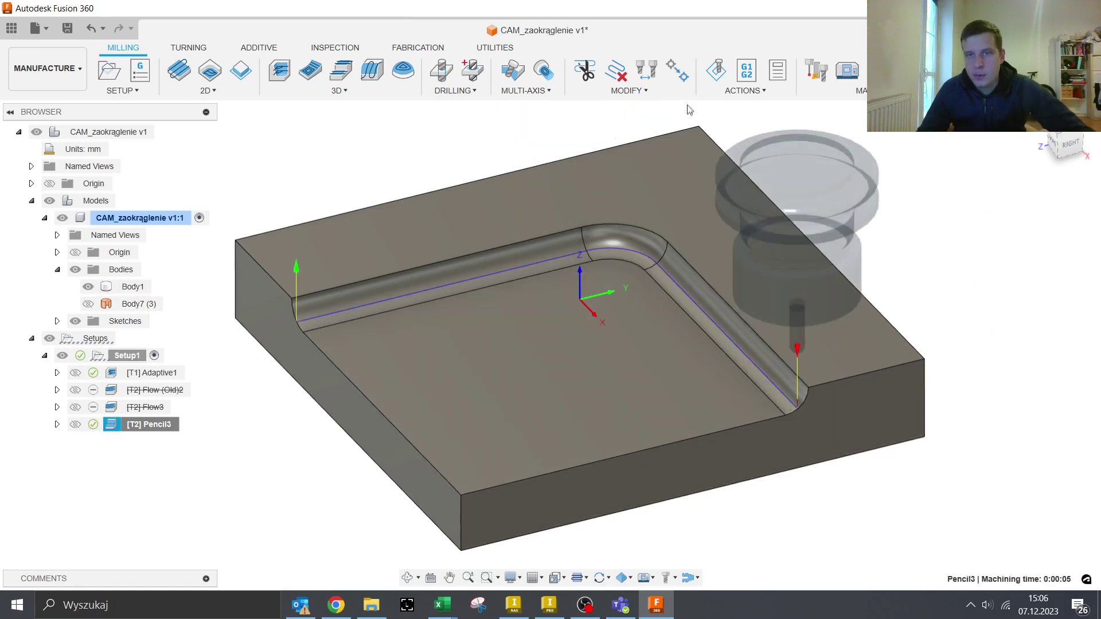
pyautogui.click(715, 70)
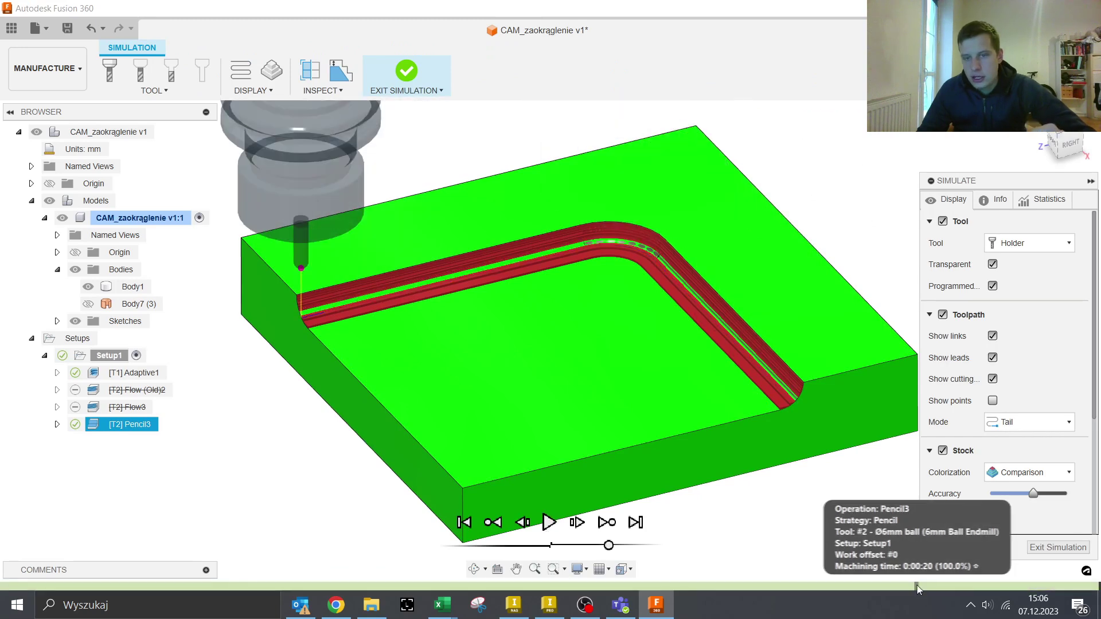
# Leave the simulation and reopen the Pencil3 settings for editing
pyautogui.click(1058, 547)
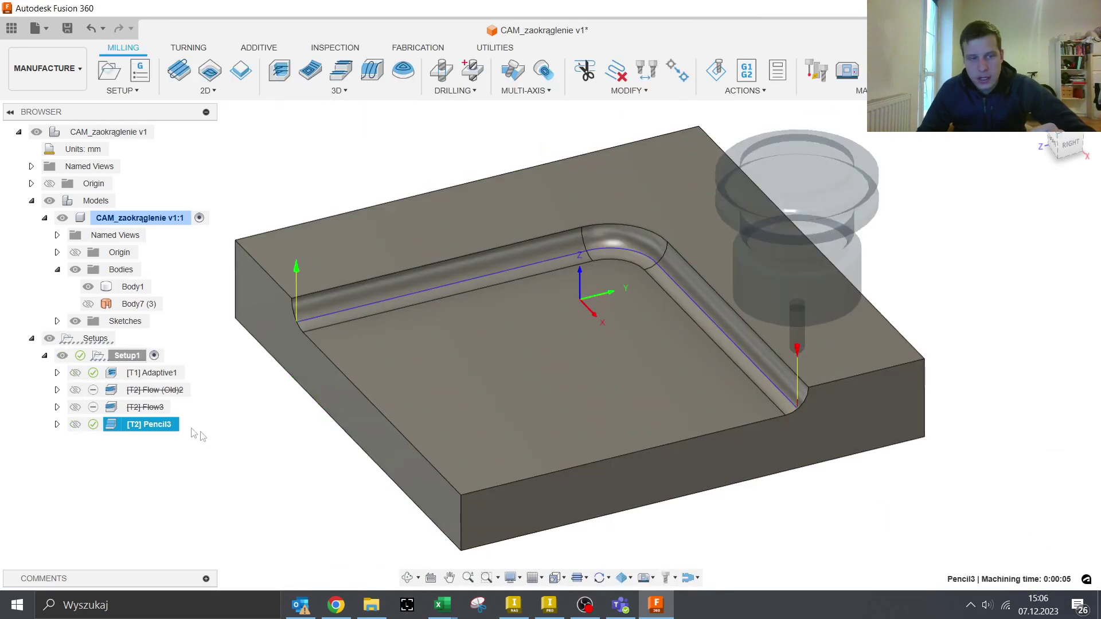
pyautogui.rightClick(172, 426)
pyautogui.press('Escape')
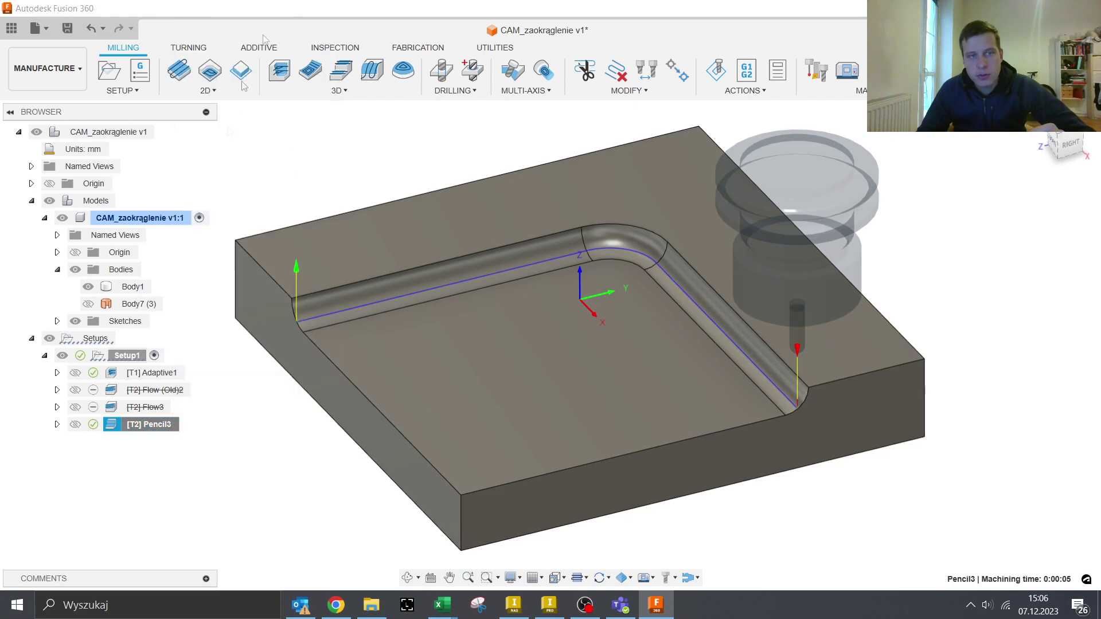
pyautogui.rightClick(159, 425)
pyautogui.click(234, 17)
# Set Pencil3 stepover to 0.5 mm with 10 stepovers and regenerate
pyautogui.click(907, 200)
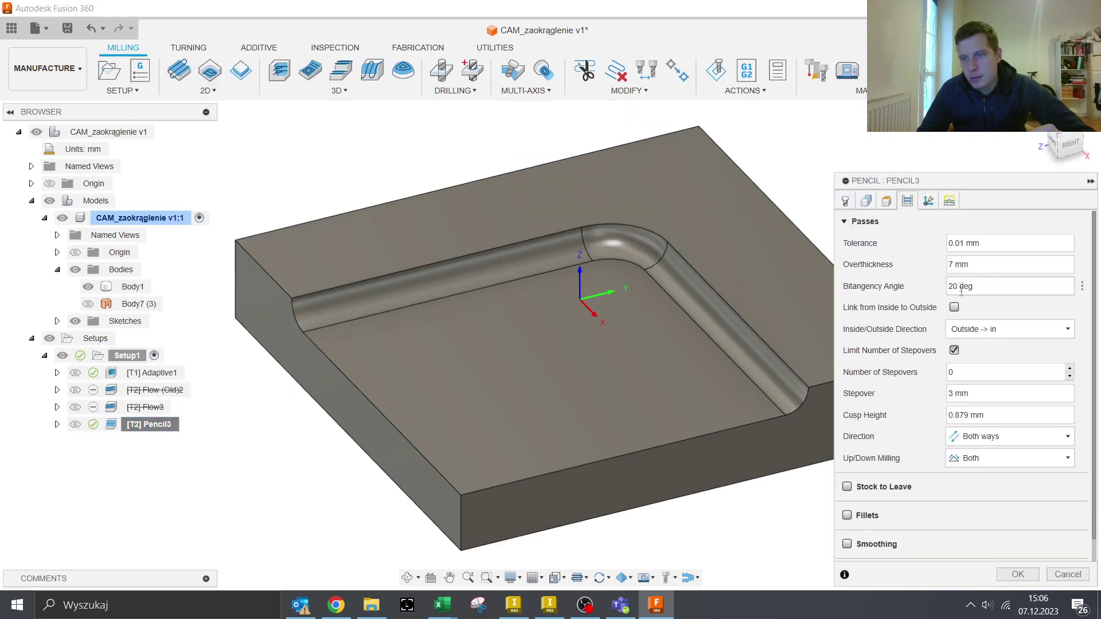
pyautogui.tripleClick(969, 393)
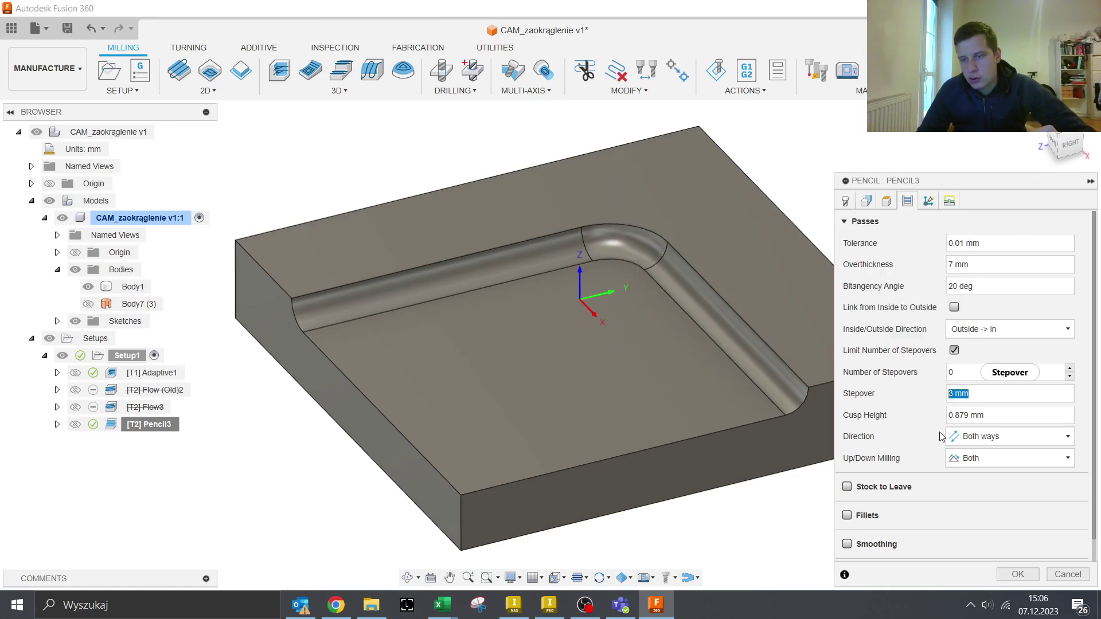
pyautogui.click(1069, 370)
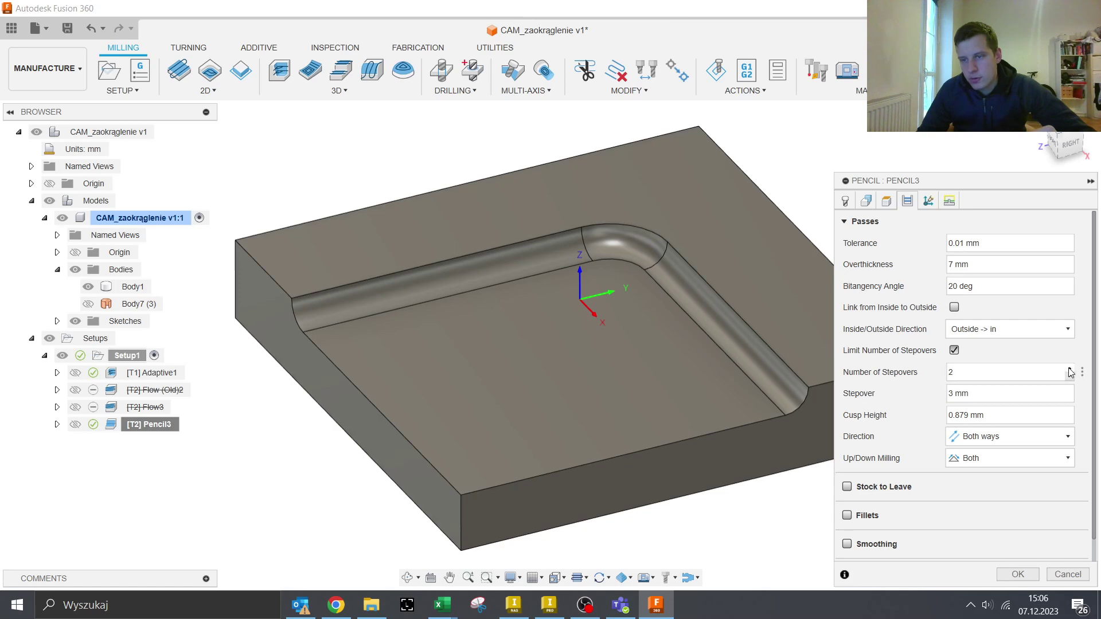
pyautogui.press('BackSpace')
pyautogui.write('10')
pyautogui.doubleClick(962, 393)
pyautogui.tripleClick(963, 393)
pyautogui.write('0')
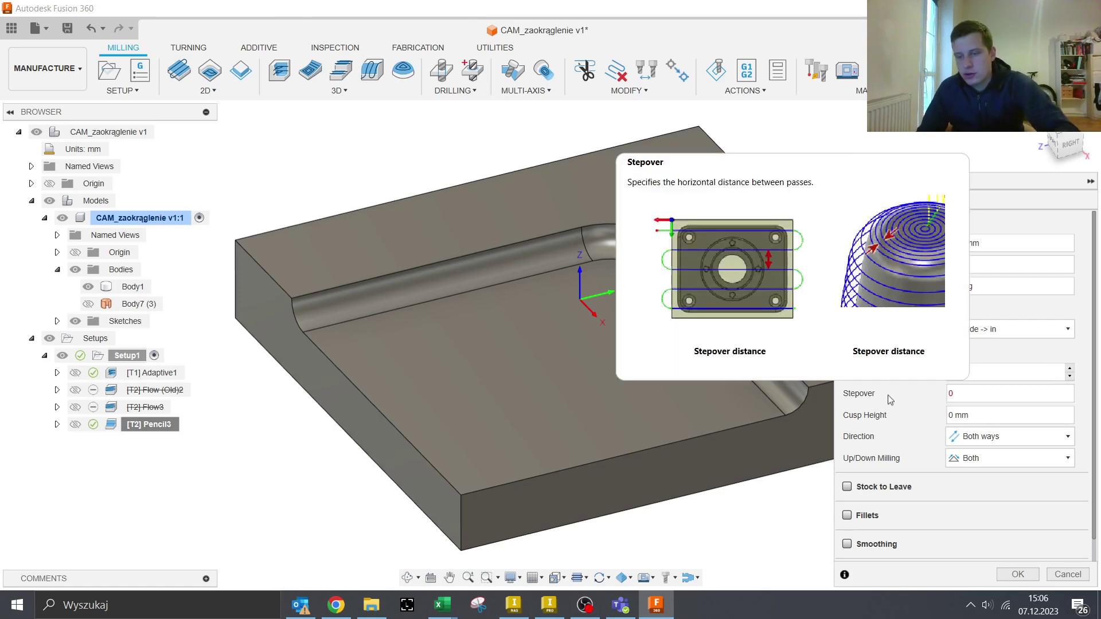
pyautogui.write('.5')
pyautogui.click(1003, 372)
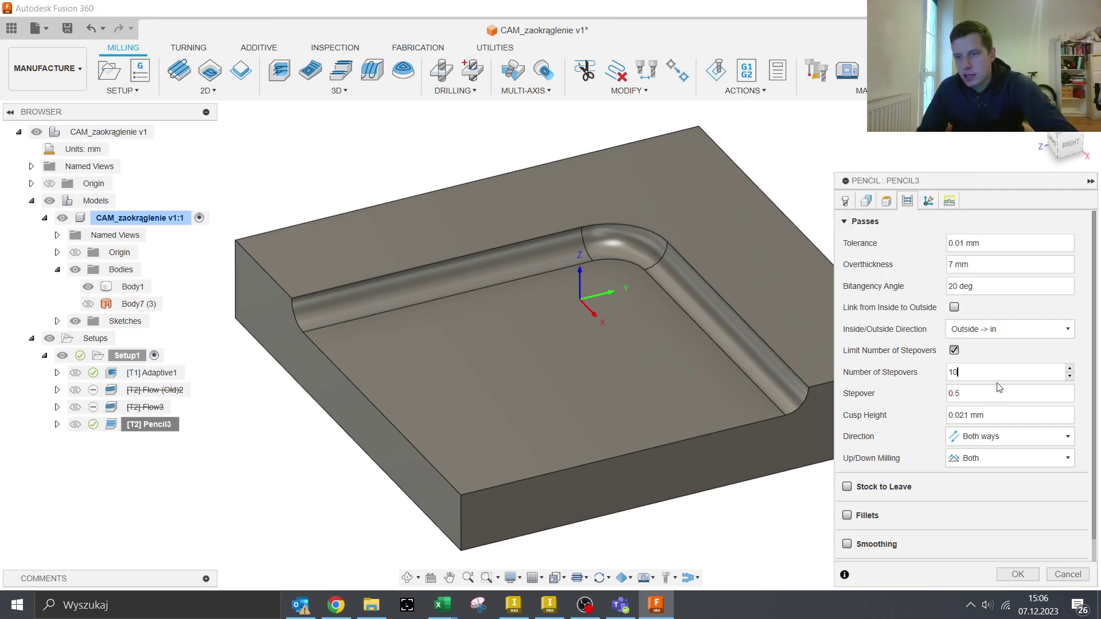
pyautogui.doubleClick(1070, 371)
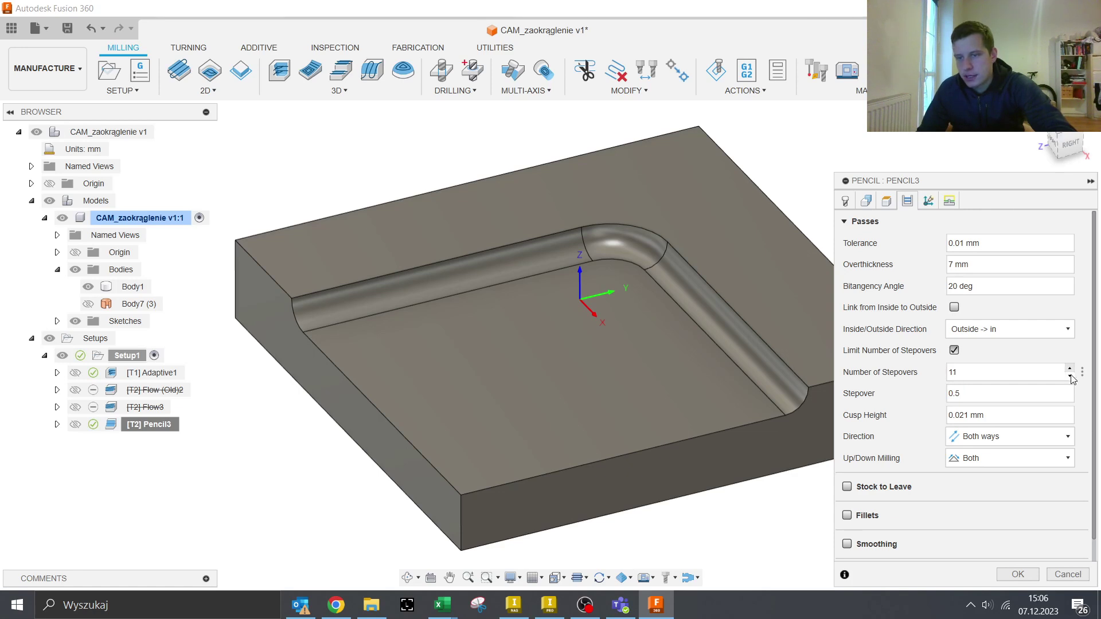
pyautogui.click(1070, 377)
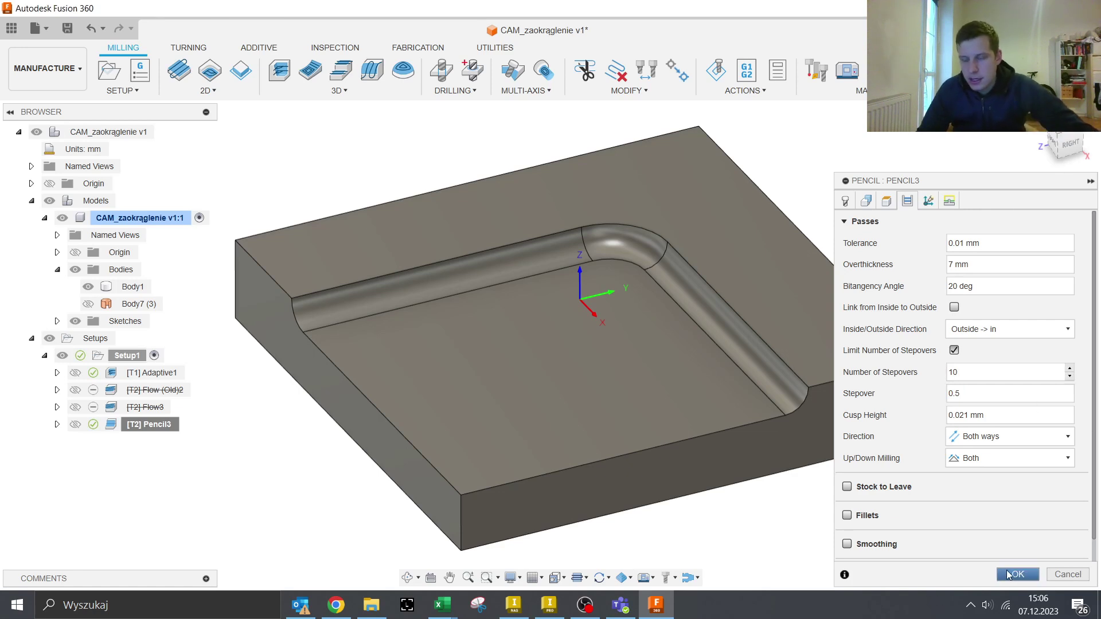
pyautogui.click(1010, 574)
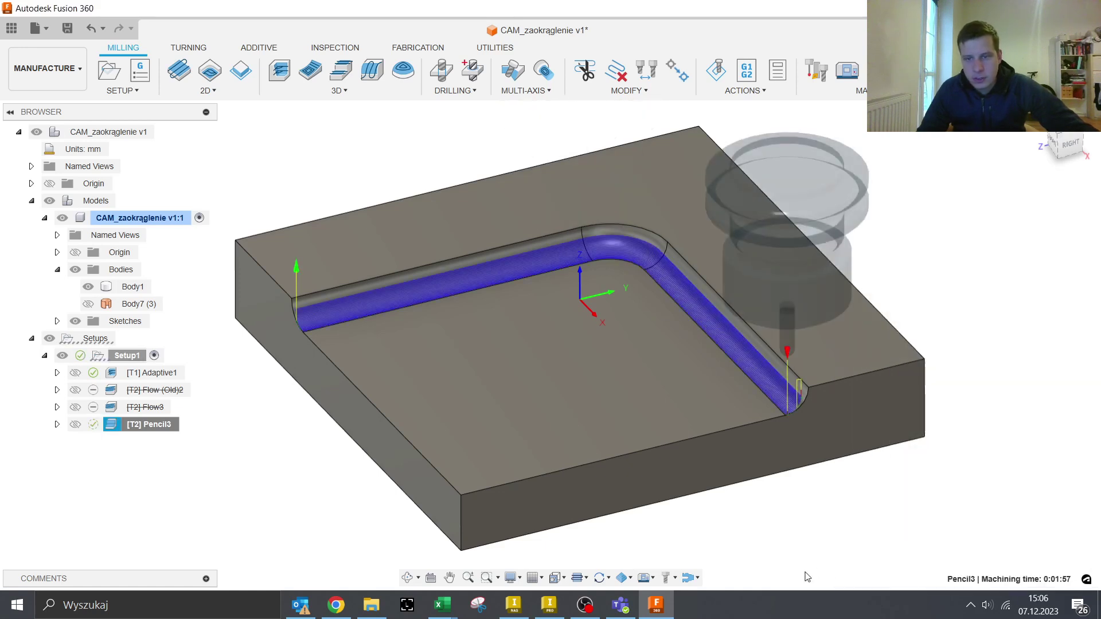
# Orbit and zoom in to inspect the dense Pencil3 passes in the groove
pyautogui.click(476, 449)
pyautogui.moveTo(476, 449)
pyautogui.keyDown('shift'); pyautogui.mouseDown(button='middle')
pyautogui.moveTo(548, 432)
pyautogui.moveTo(546, 450)
pyautogui.mouseUp(button='middle'); pyautogui.keyUp('shift')
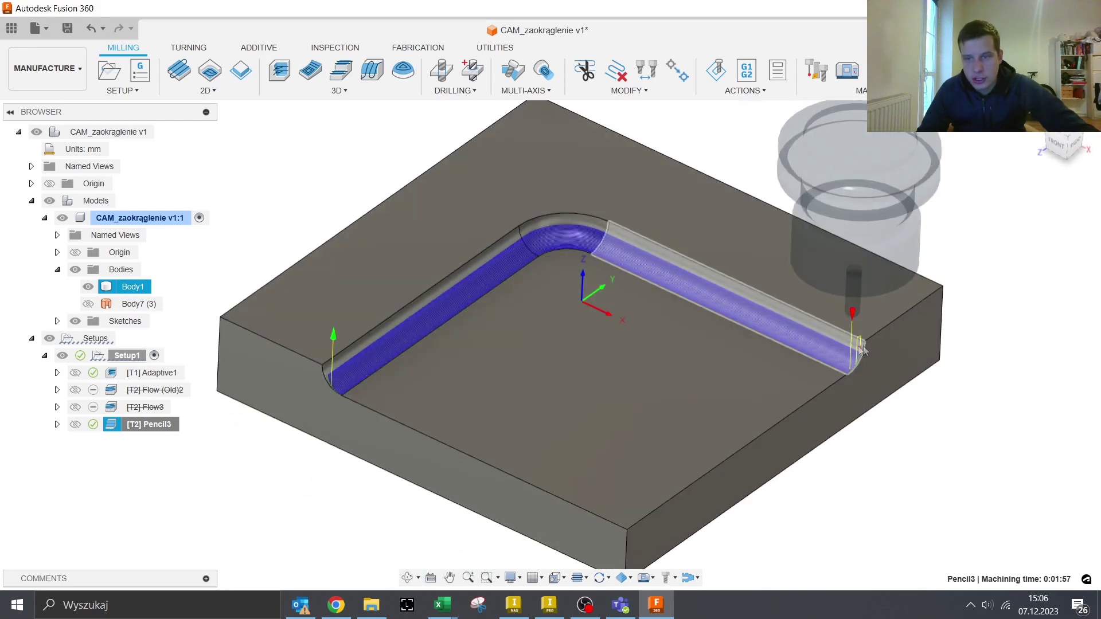
pyautogui.scroll(10, 828, 369)
pyautogui.moveTo(792, 434)
pyautogui.keyDown('shift'); pyautogui.mouseDown(button='middle')
pyautogui.moveTo(856, 414)
pyautogui.moveTo(836, 376)
pyautogui.moveTo(799, 411)
pyautogui.mouseUp(button='middle'); pyautogui.keyUp('shift')
pyautogui.press('F6')
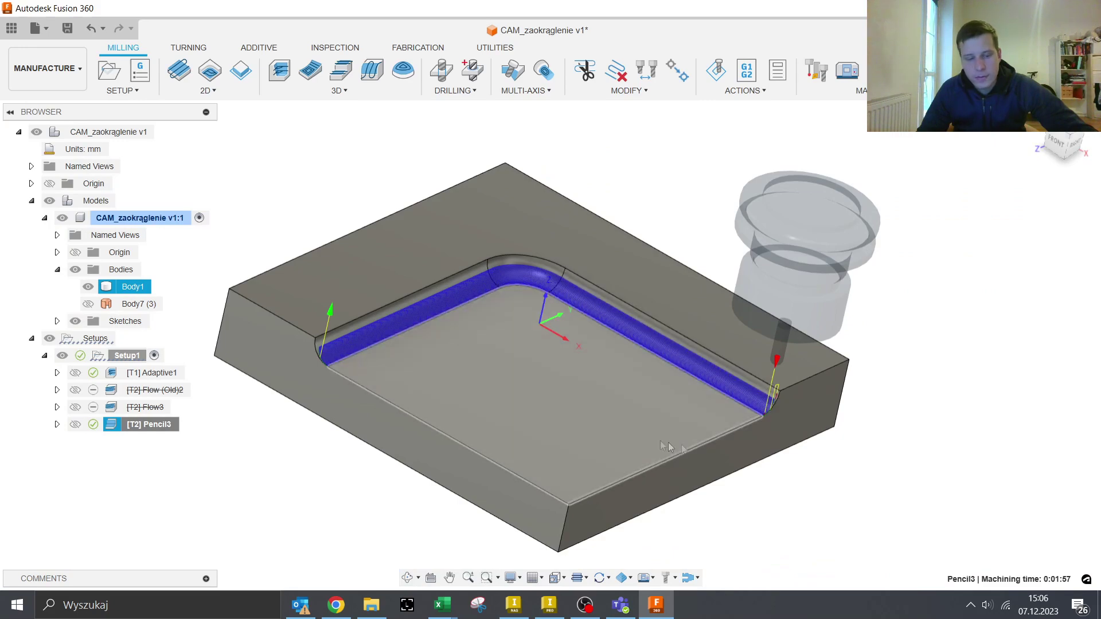
pyautogui.keyDown('shift'); pyautogui.moveTo(686, 422); pyautogui.dragTo(689, 411, button='middle'); pyautogui.keyUp('shift')
pyautogui.scroll(3, 689, 412)
pyautogui.scroll(3, 688, 401)
pyautogui.scroll(3, 711, 355)
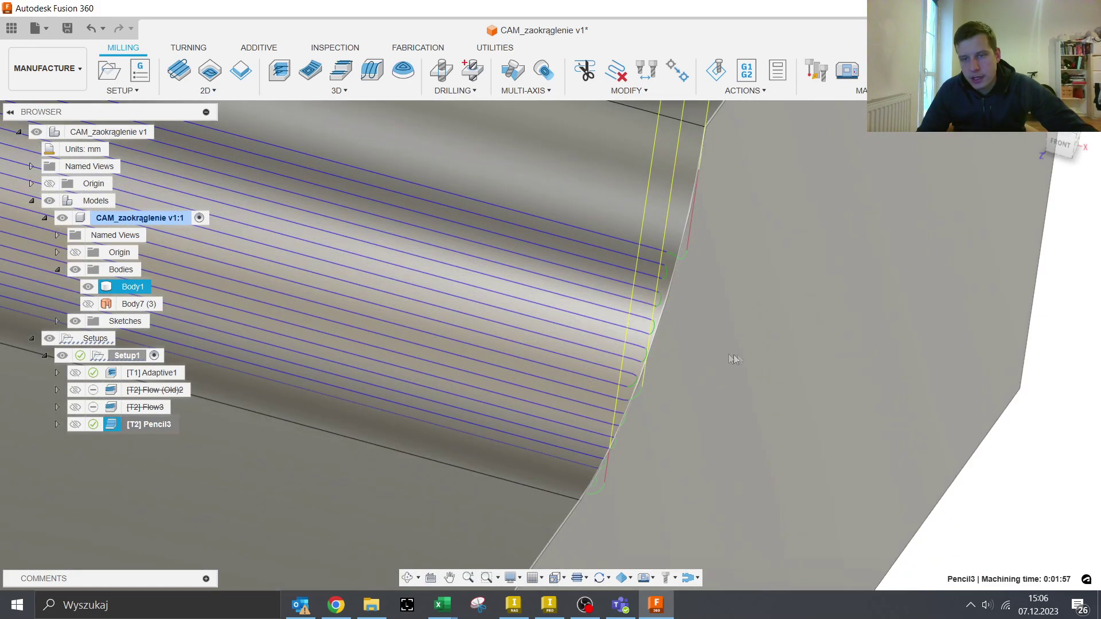
pyautogui.scroll(2, 671, 281)
# View the fillet passes from side and front angles, then fit the whole part
pyautogui.keyDown('shift'); pyautogui.moveTo(671, 281); pyautogui.dragTo(627, 276, button='middle'); pyautogui.keyUp('shift')
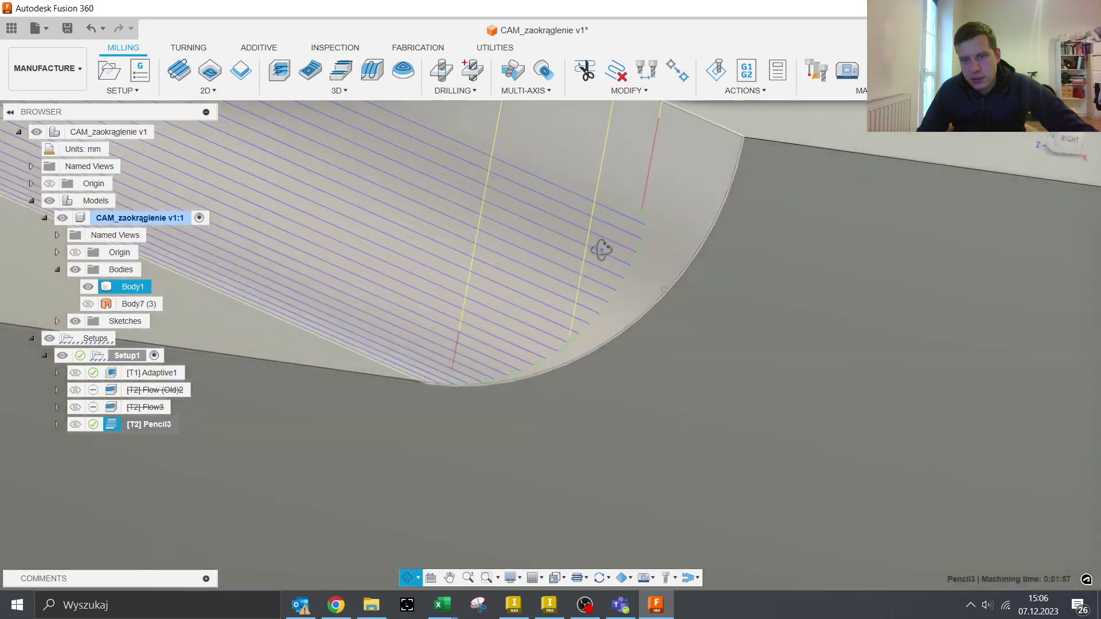
pyautogui.moveTo(1063, 146)
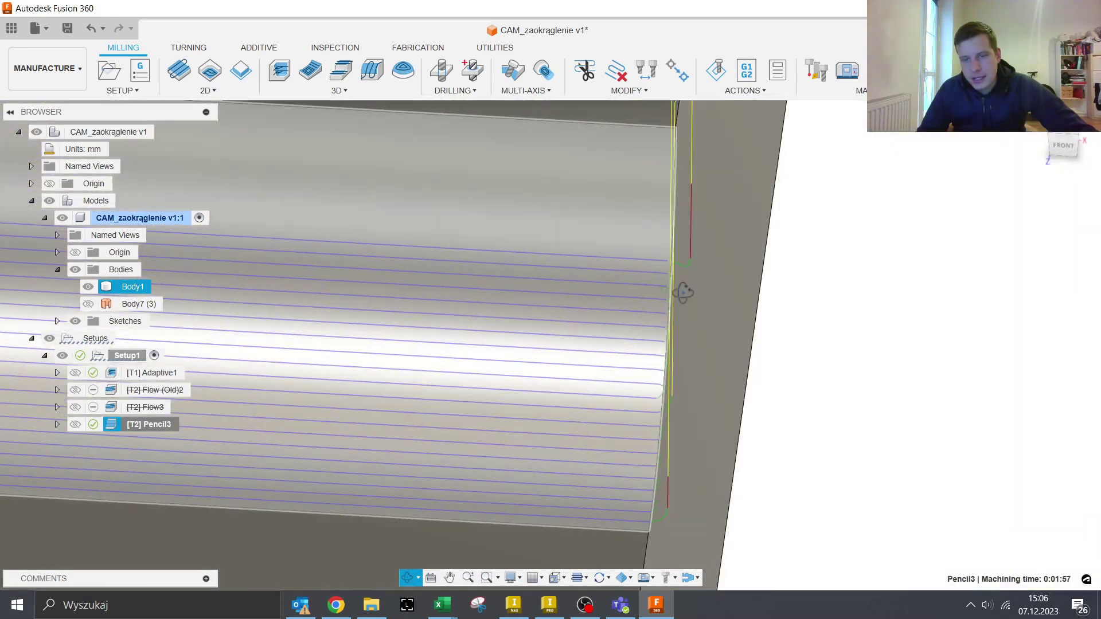
pyautogui.keyDown('shift'); pyautogui.moveTo(628, 277); pyautogui.dragTo(683, 292, button='middle'); pyautogui.keyUp('shift')
pyautogui.click(1068, 140)
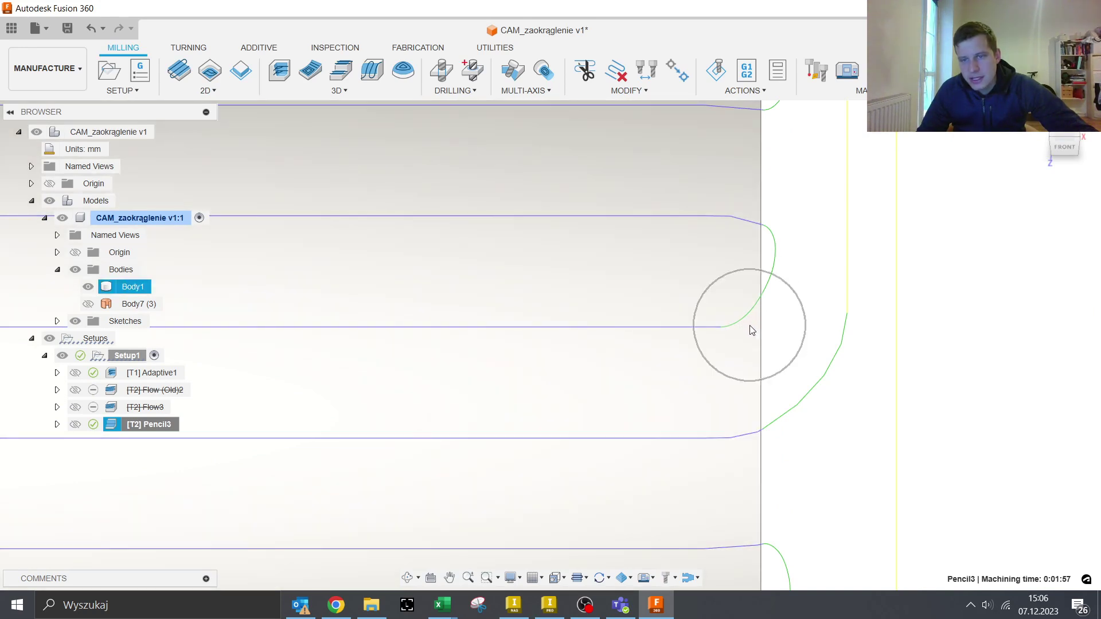
pyautogui.scroll(-2, 751, 329)
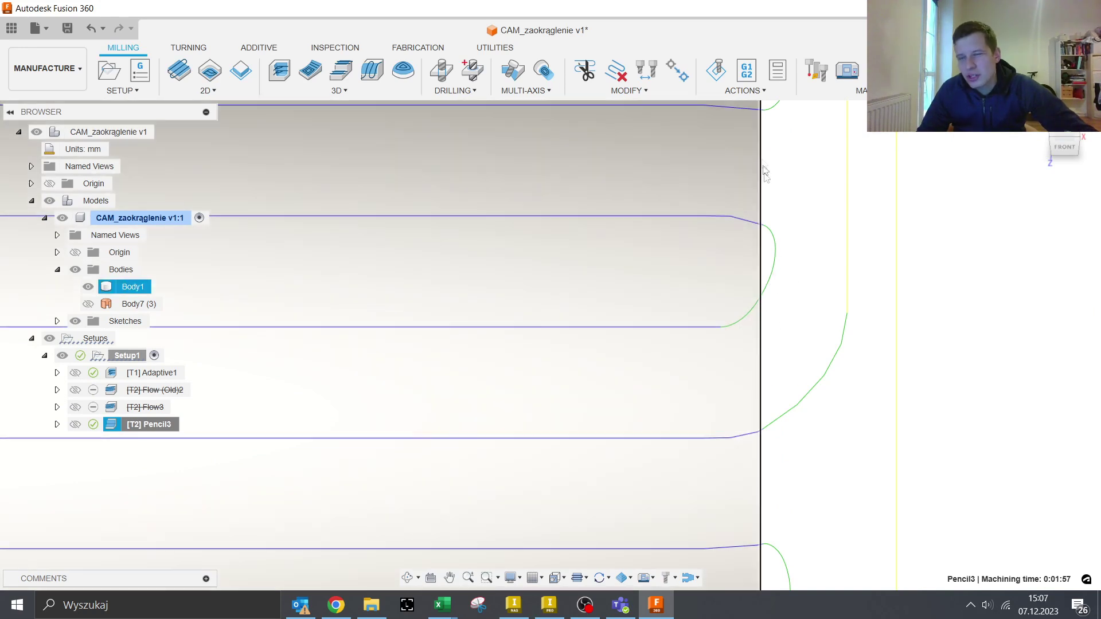
pyautogui.scroll(-2, 752, 311)
pyautogui.scroll(-3, 757, 325)
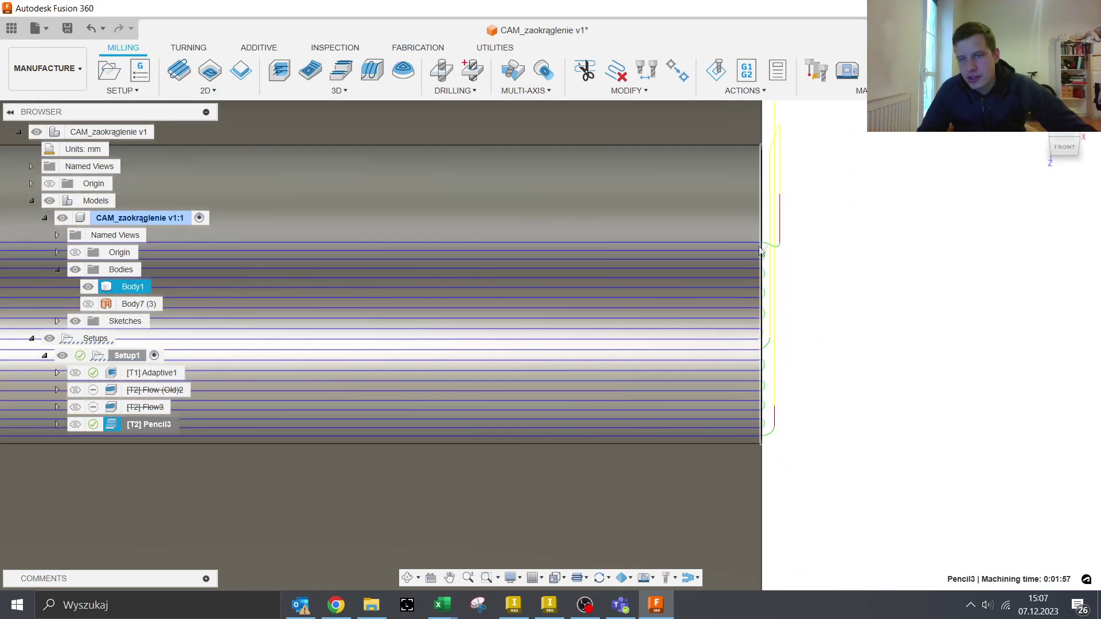
pyautogui.scroll(-2, 756, 267)
pyautogui.scroll(-2, 774, 268)
pyautogui.moveTo(681, 373)
pyautogui.keyDown('shift'); pyautogui.mouseDown(button='middle')
pyautogui.moveTo(634, 359)
pyautogui.moveTo(652, 388)
pyautogui.moveTo(627, 364)
pyautogui.moveTo(651, 369)
pyautogui.mouseUp(button='middle'); pyautogui.keyUp('shift')
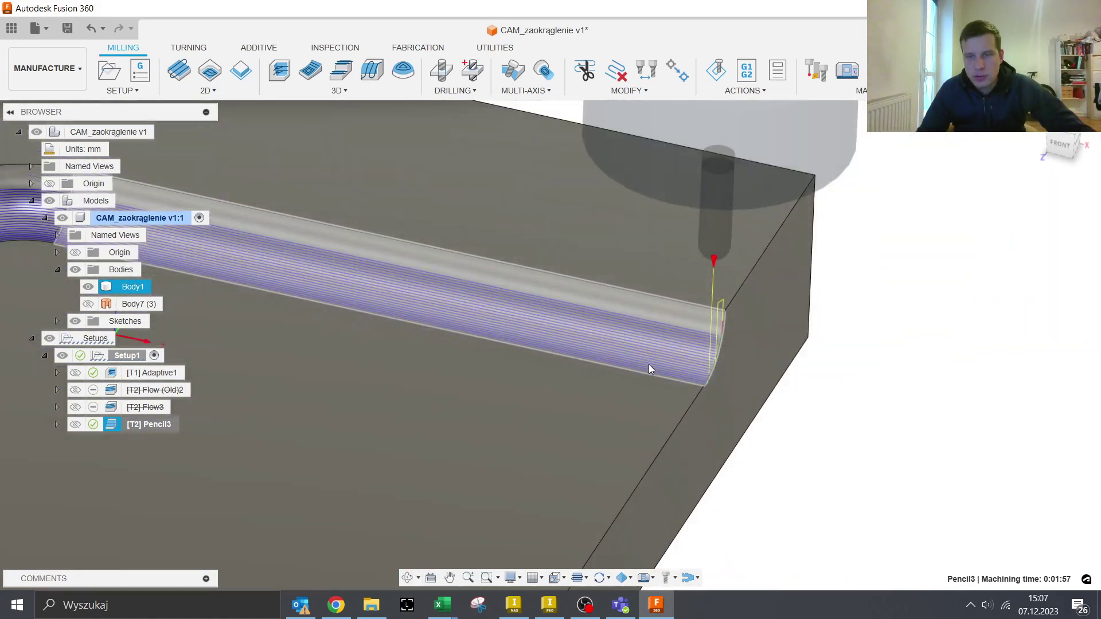
pyautogui.press('F6')
pyautogui.rightClick(121, 426)
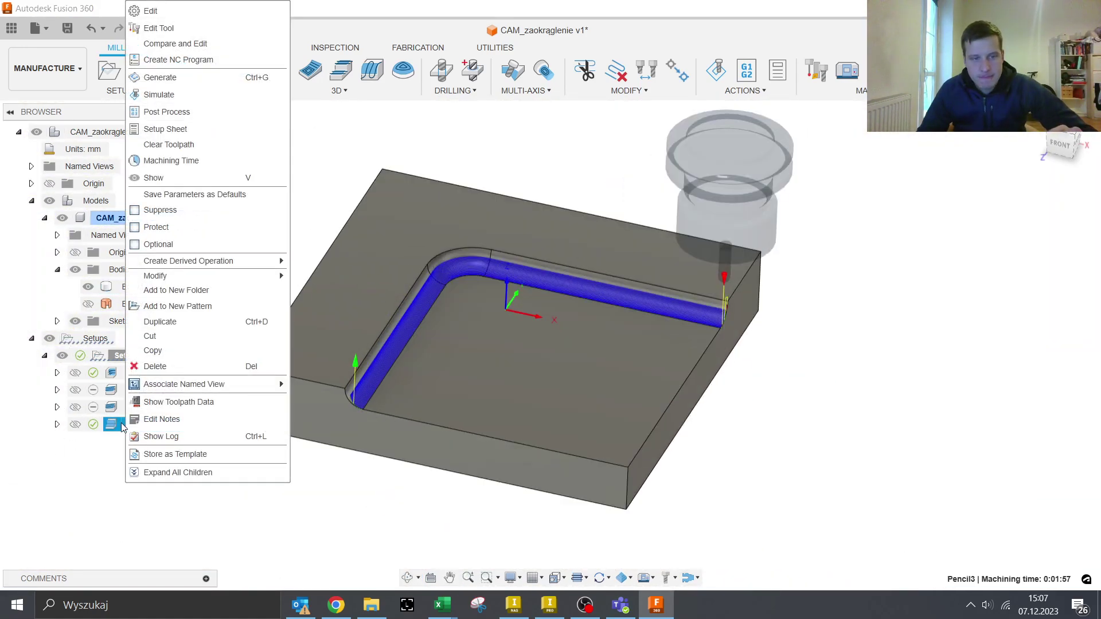
# Review Pencil3's passes settings and accept them unchanged, keeping its 0:01:57 toolpath
pyautogui.click(246, 10)
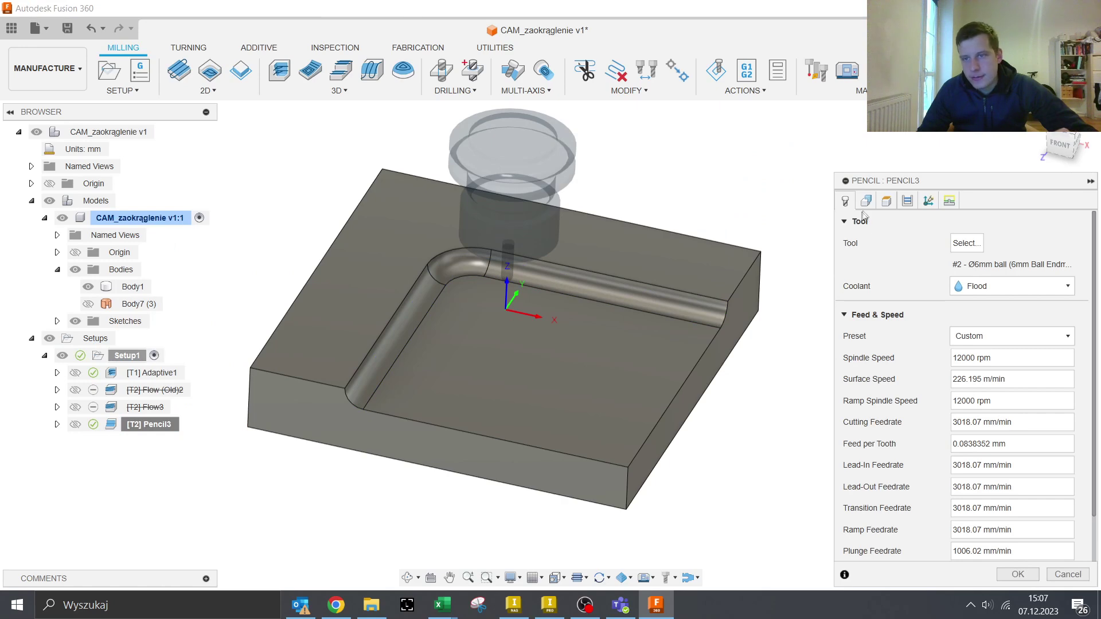
pyautogui.click(907, 201)
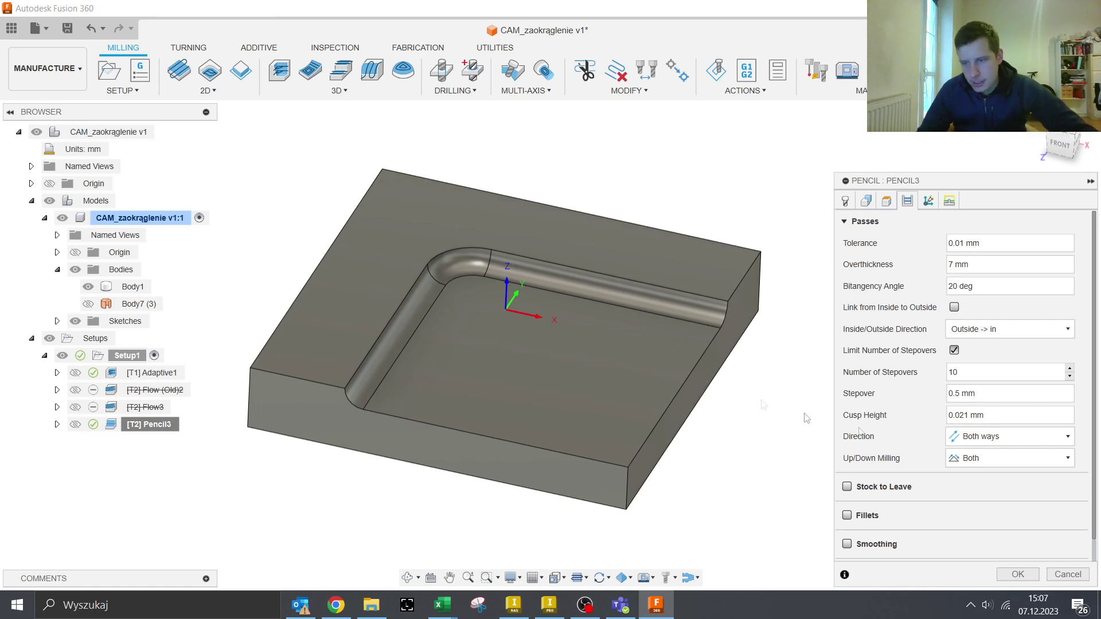
pyautogui.click(1055, 570)
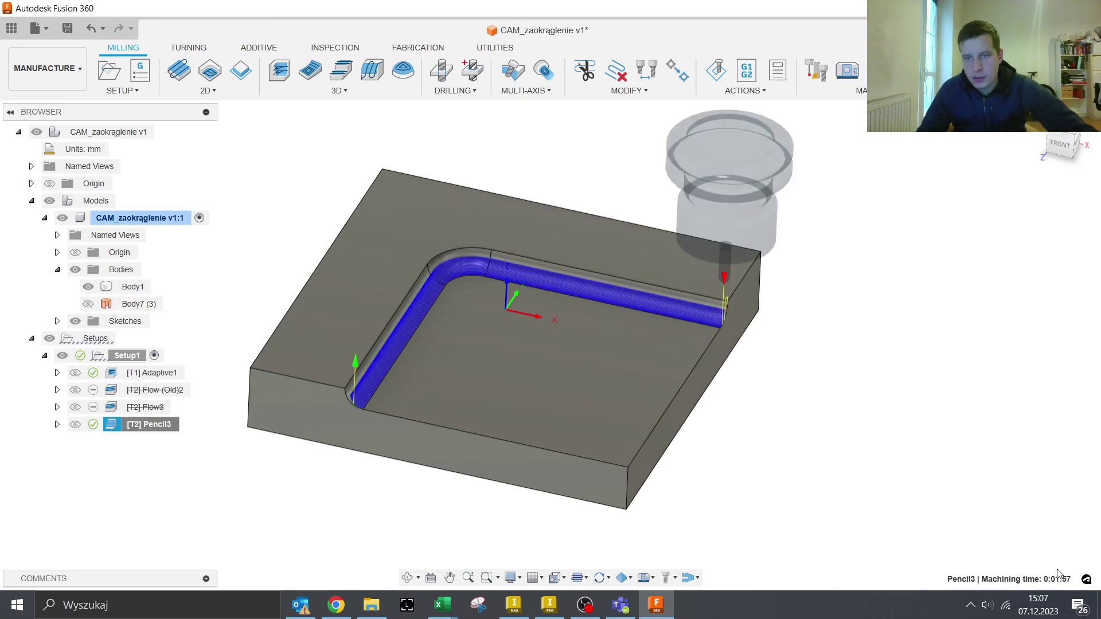
pyautogui.click(56, 83)
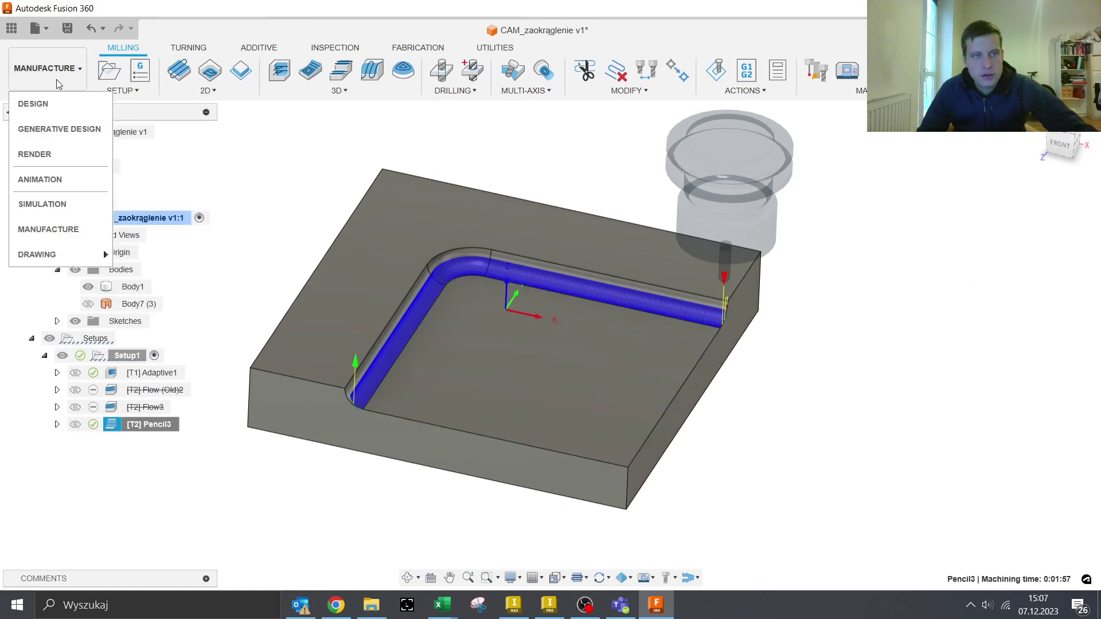
# In Design, offset the groove's fillet faces by 0 mm into a new surface body, Body8
pyautogui.click(33, 103)
pyautogui.click(182, 47)
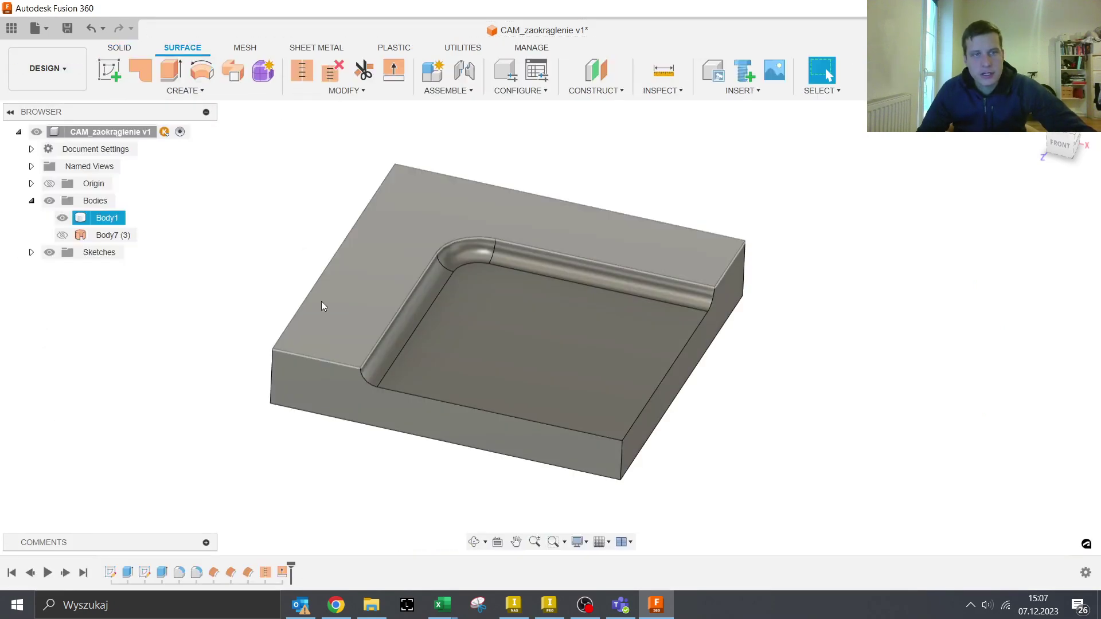
pyautogui.click(202, 92)
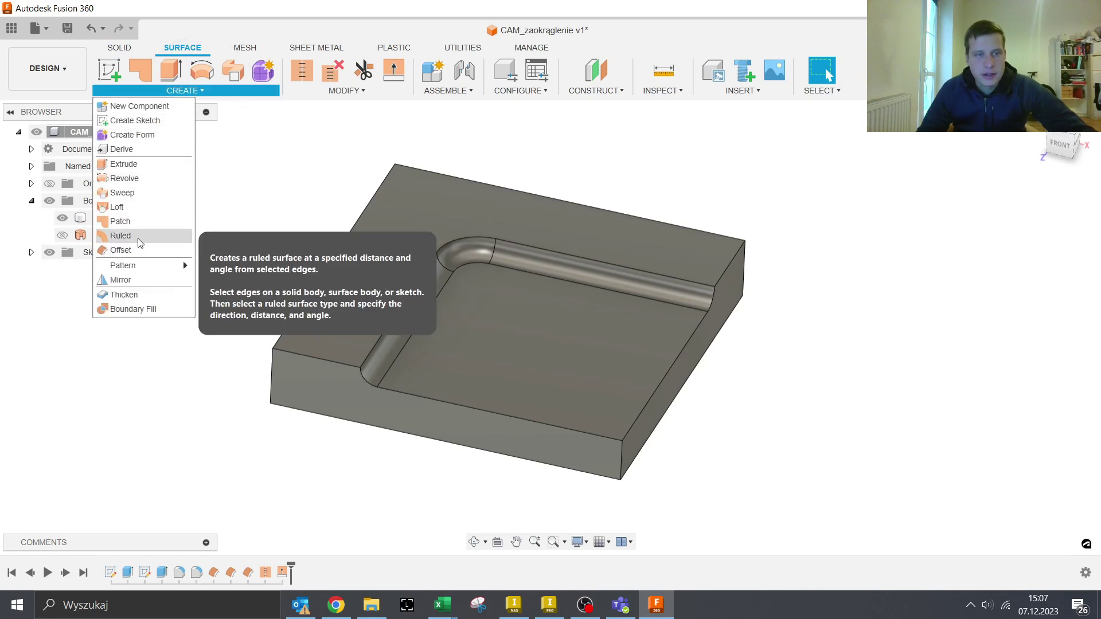
pyautogui.click(138, 256)
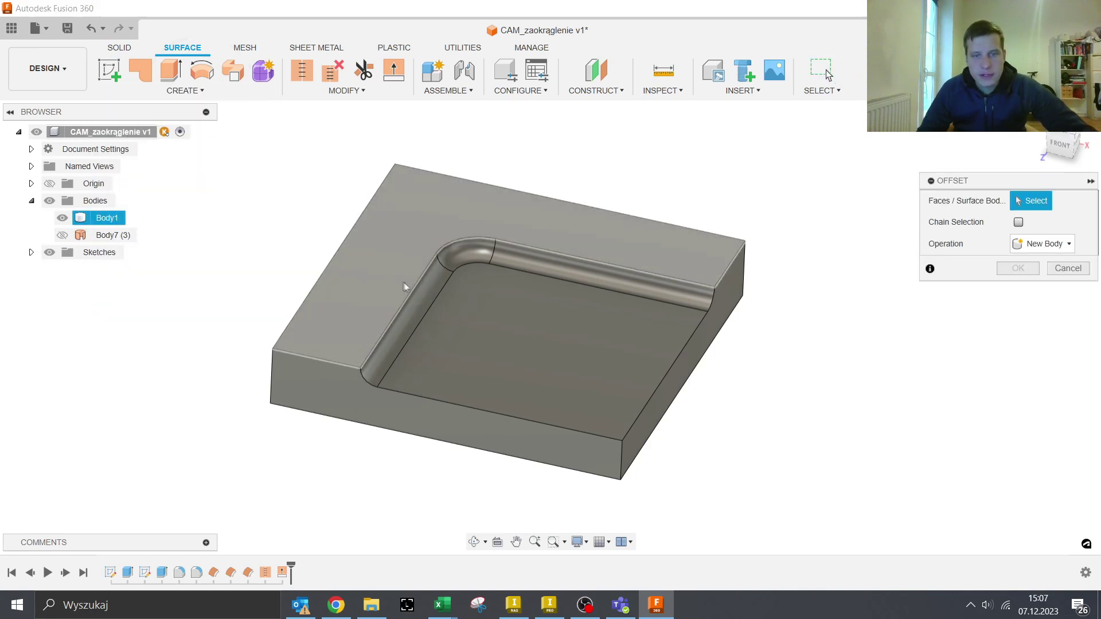
pyautogui.click(422, 293)
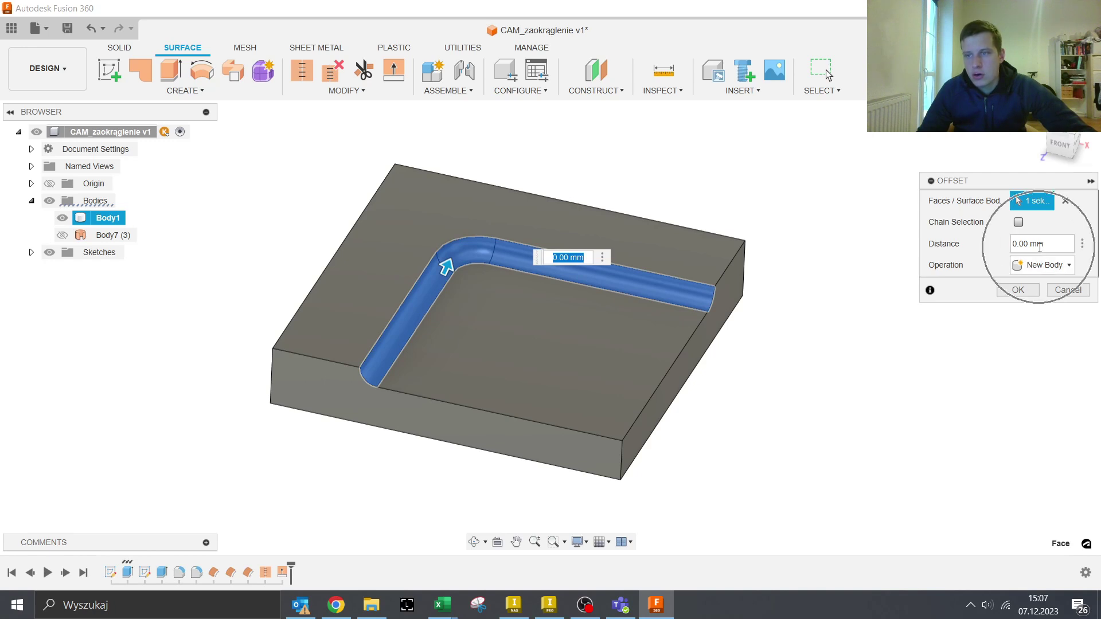
pyautogui.click(1030, 289)
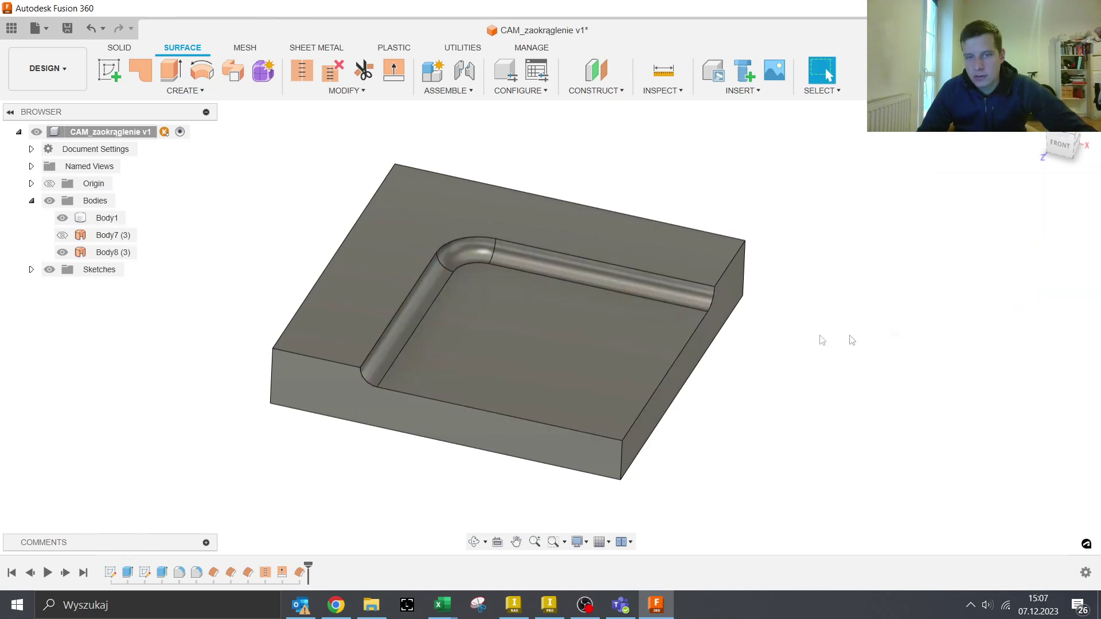
# Hide the block Body1 so only the groove surface Body8 is visible
pyautogui.click(63, 219)
pyautogui.click(63, 219)
pyautogui.click(62, 219)
pyautogui.click(62, 219)
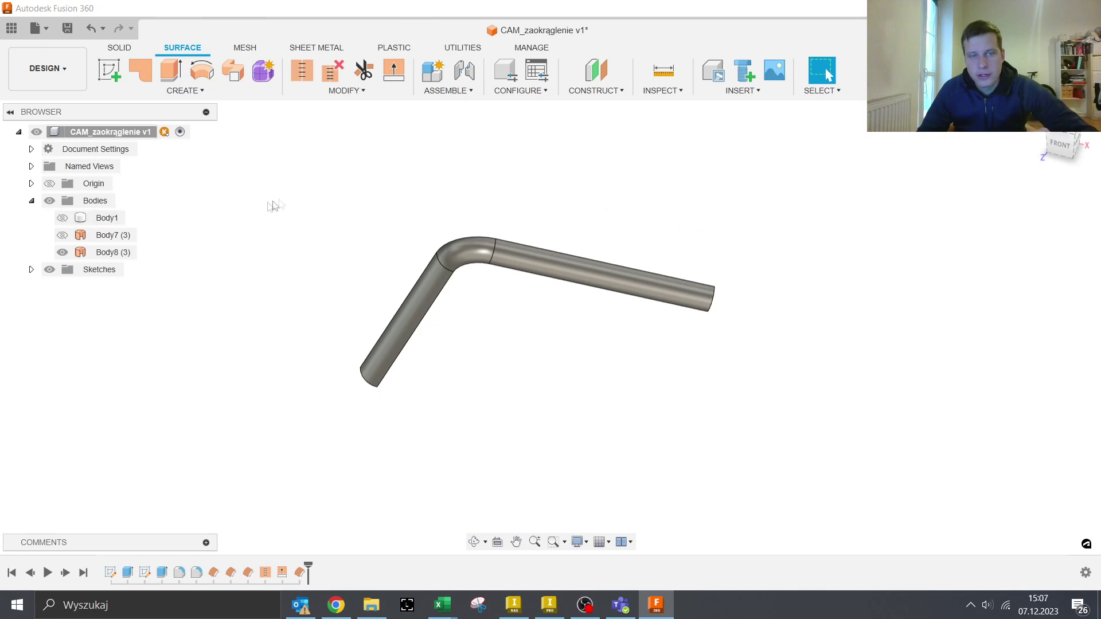
pyautogui.click(393, 86)
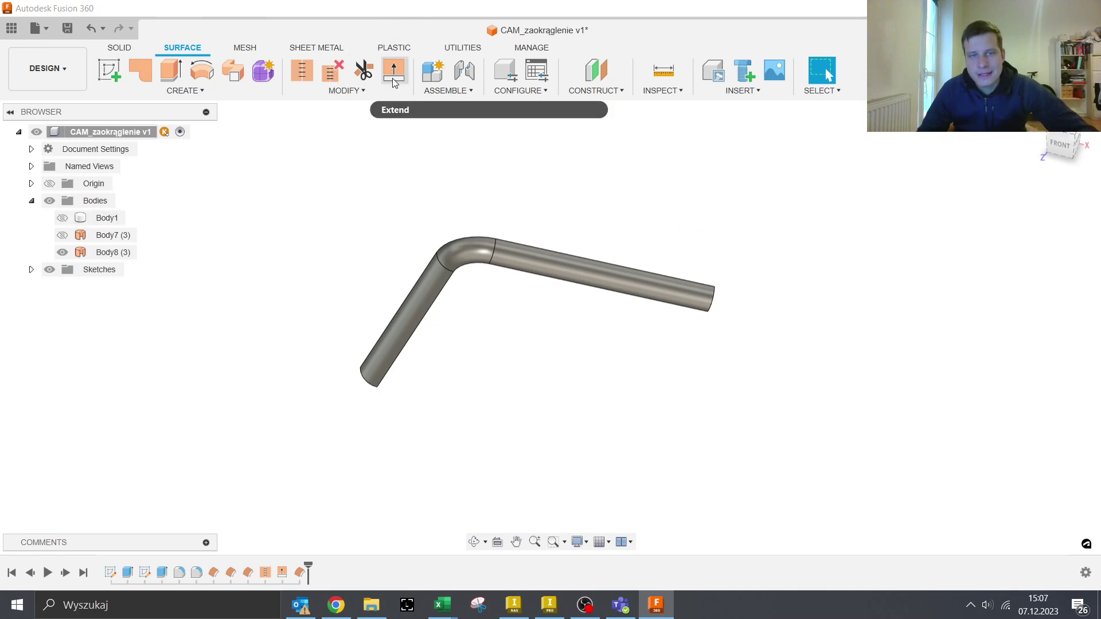
# Extend both open end edges of the groove surface Body8 by 5 mm
pyautogui.click(713, 300)
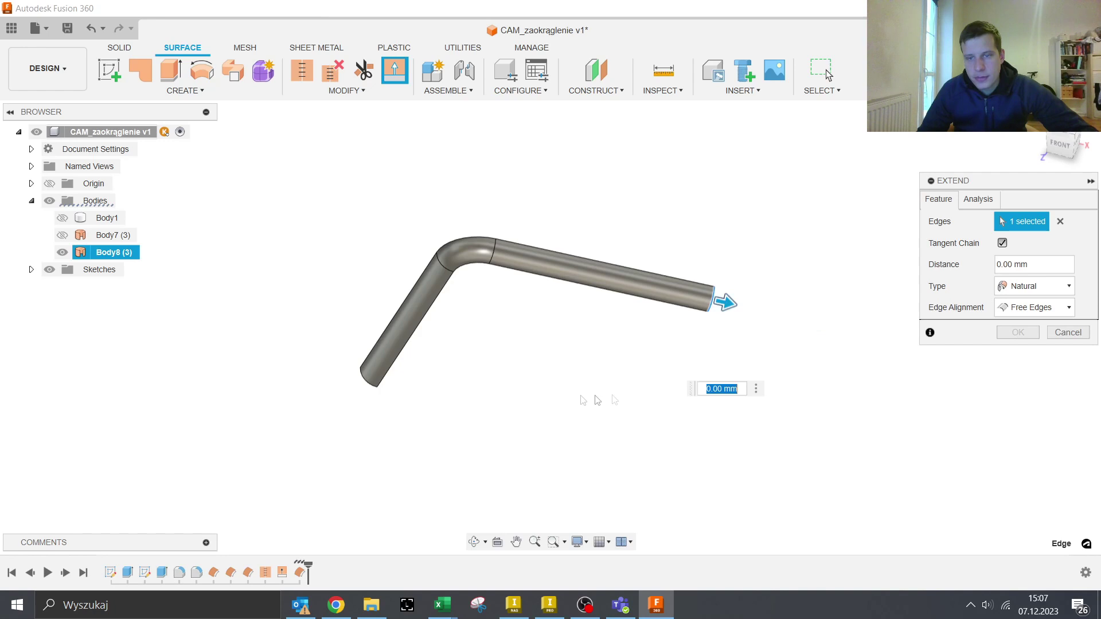
pyautogui.click(377, 385)
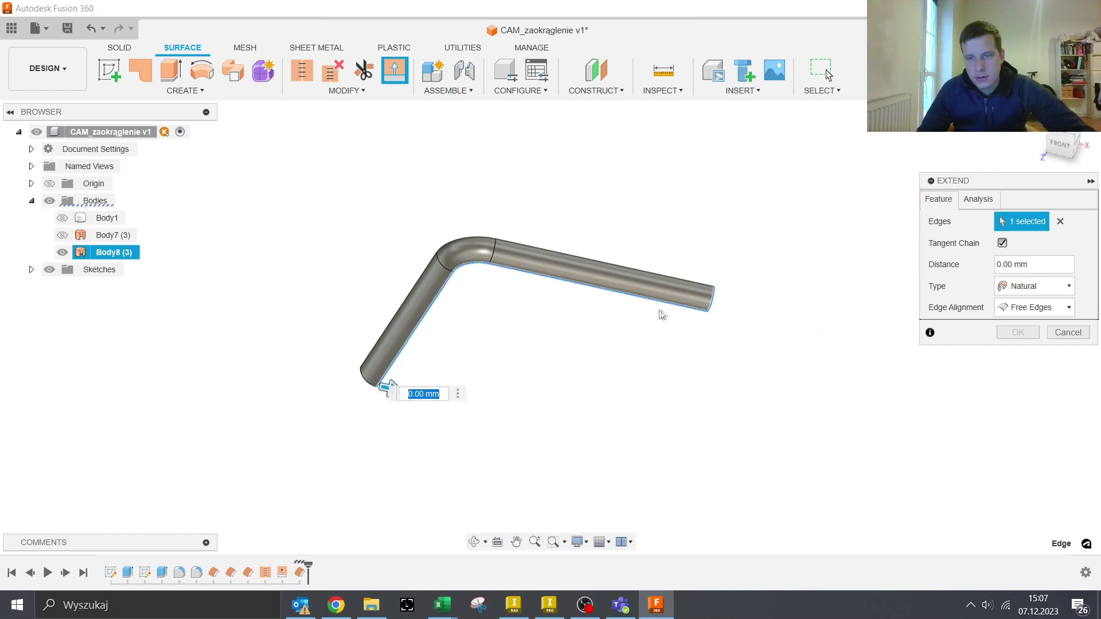
pyautogui.click(664, 308)
pyautogui.click(368, 389)
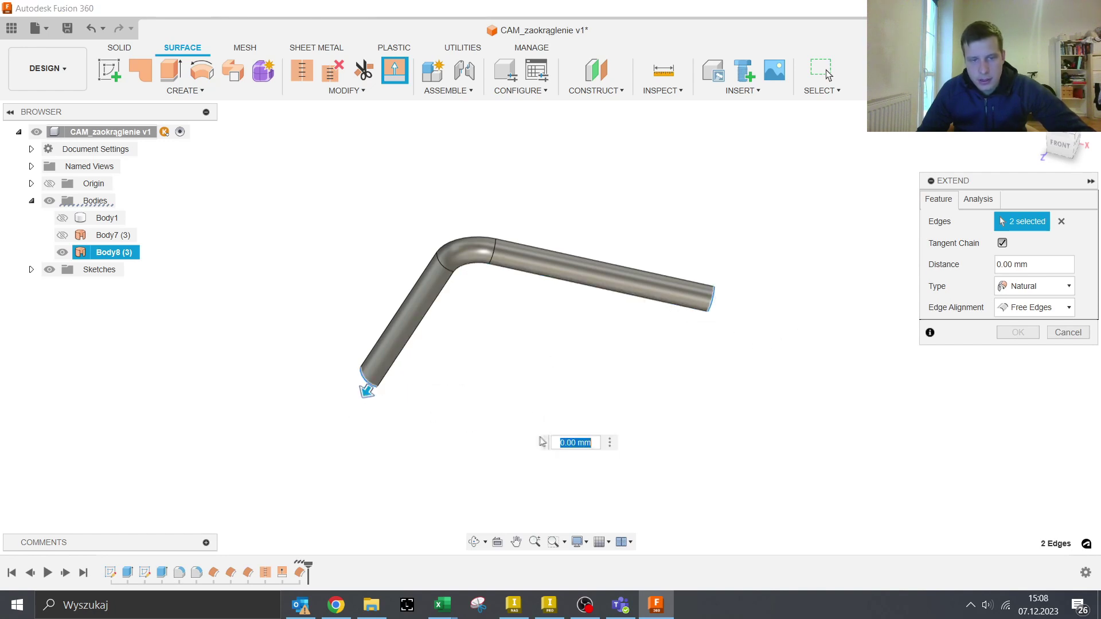
pyautogui.write('5')
pyautogui.press('Return')
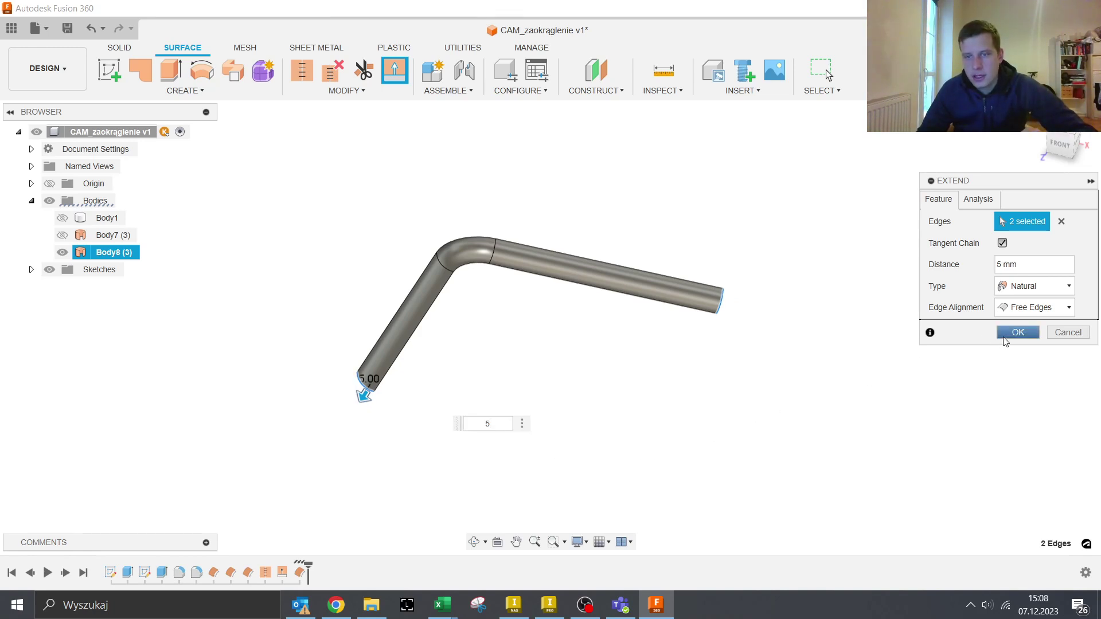
pyautogui.click(1004, 337)
# Show Body1 again and switch back to the Manufacture workspace
pyautogui.click(63, 218)
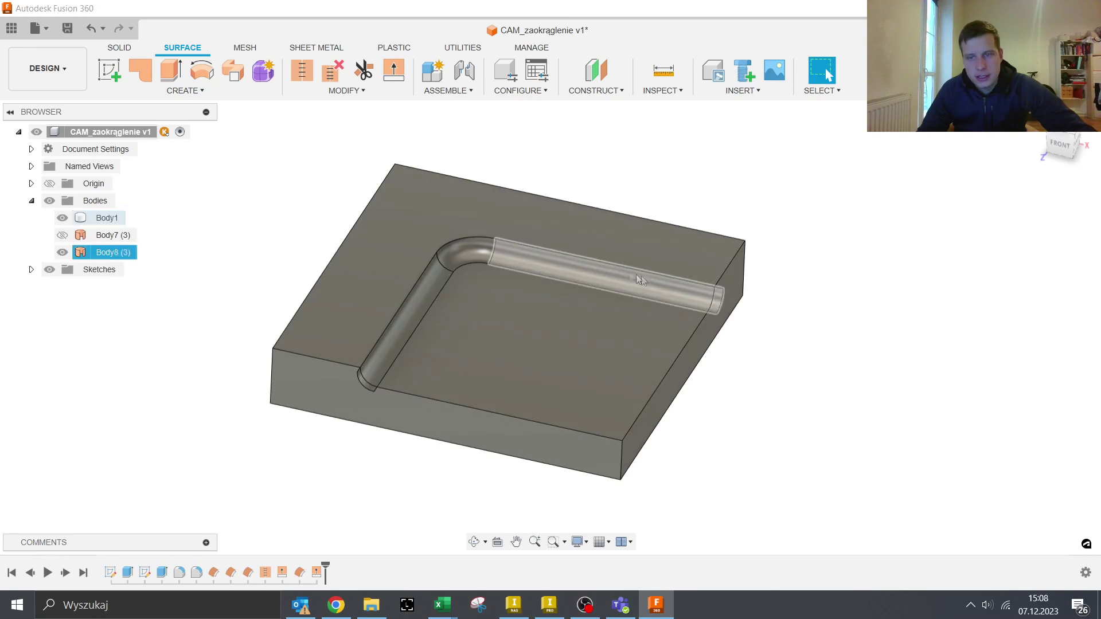
pyautogui.scroll(5, 762, 373)
pyautogui.scroll(2, 802, 362)
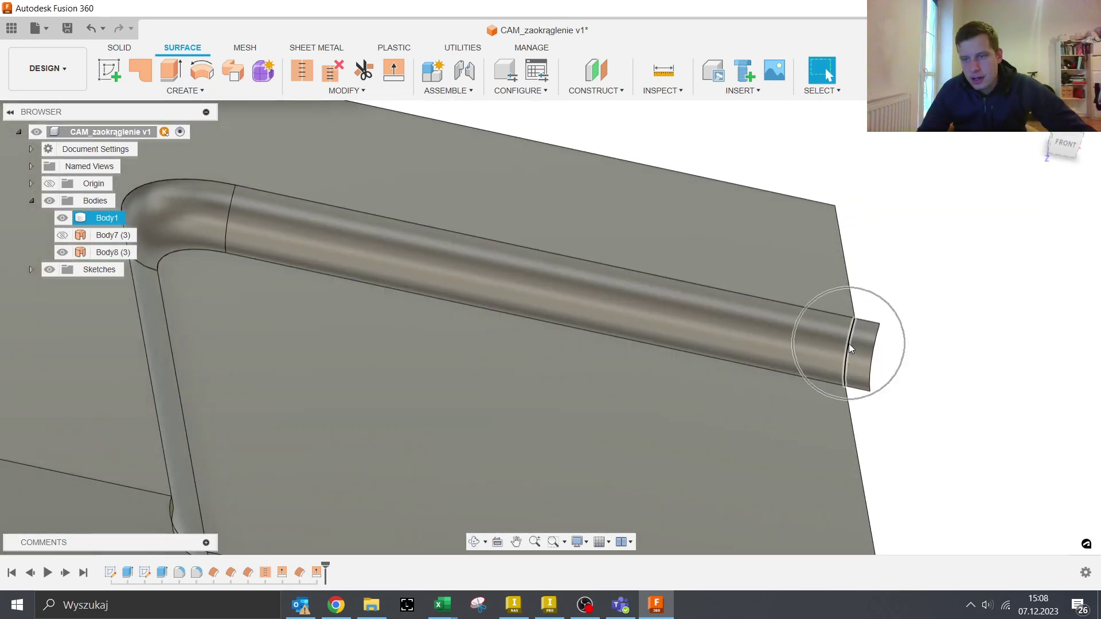
pyautogui.scroll(-5, 851, 348)
pyautogui.scroll(5, 846, 356)
pyautogui.scroll(-5, 843, 358)
pyautogui.scroll(-3, 652, 368)
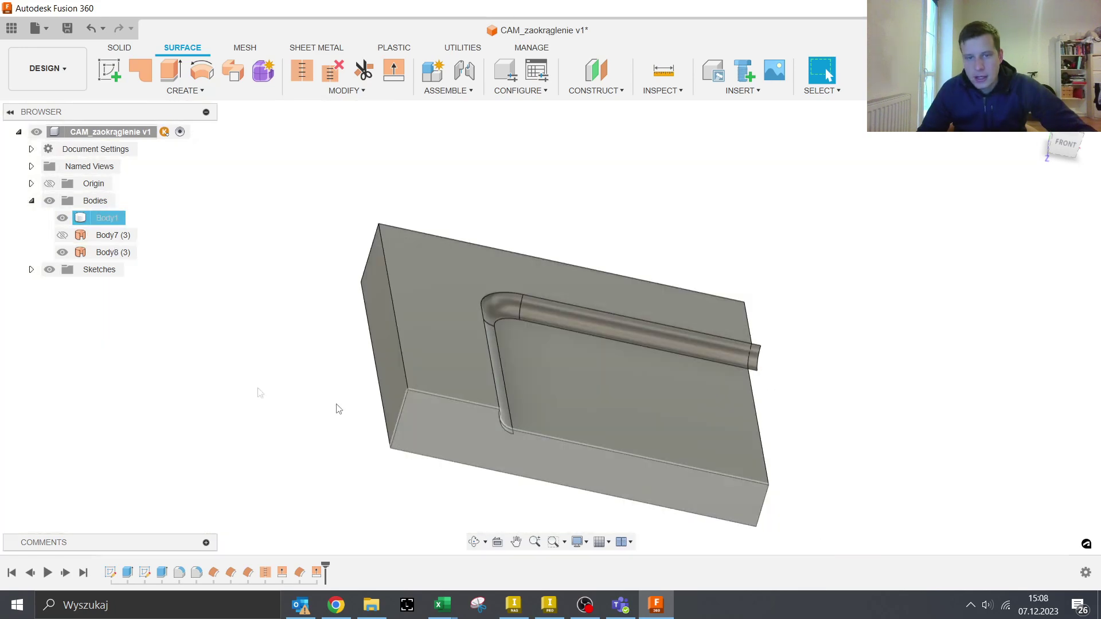
pyautogui.click(34, 85)
pyautogui.click(48, 230)
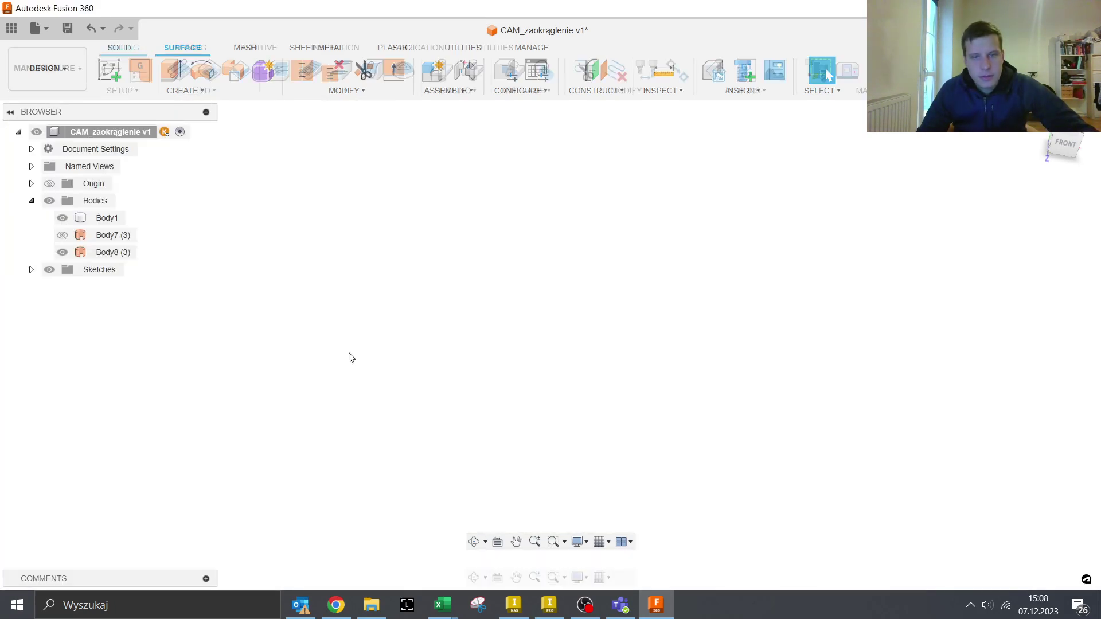
# Set Pencil3's geometry Model to the extended surface Body8 and regenerate the toolpath
pyautogui.click(276, 494)
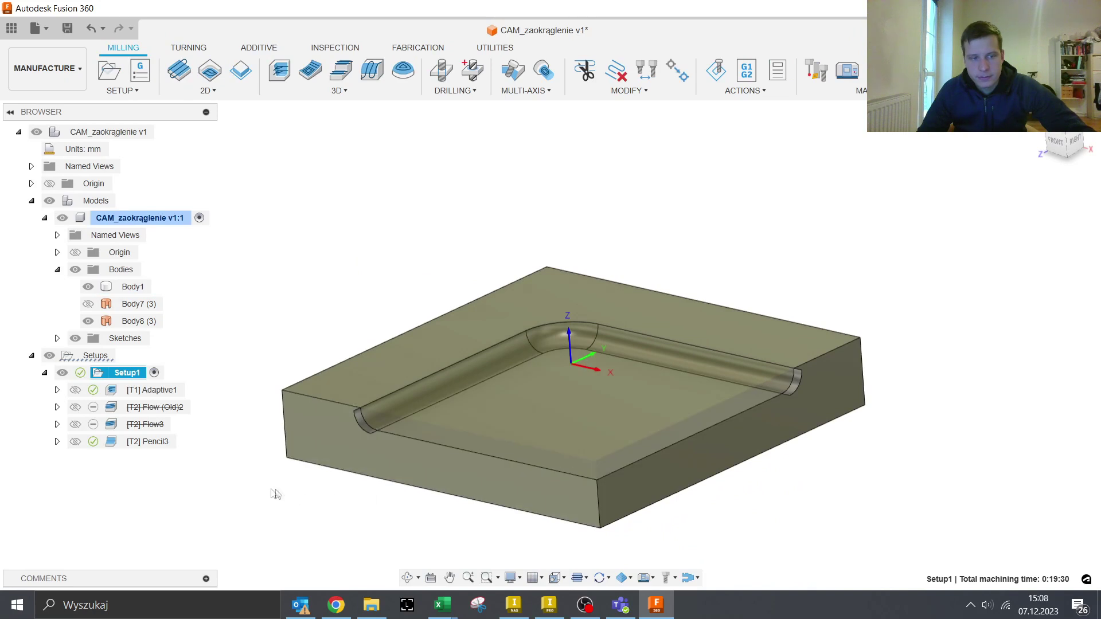
pyautogui.rightClick(153, 444)
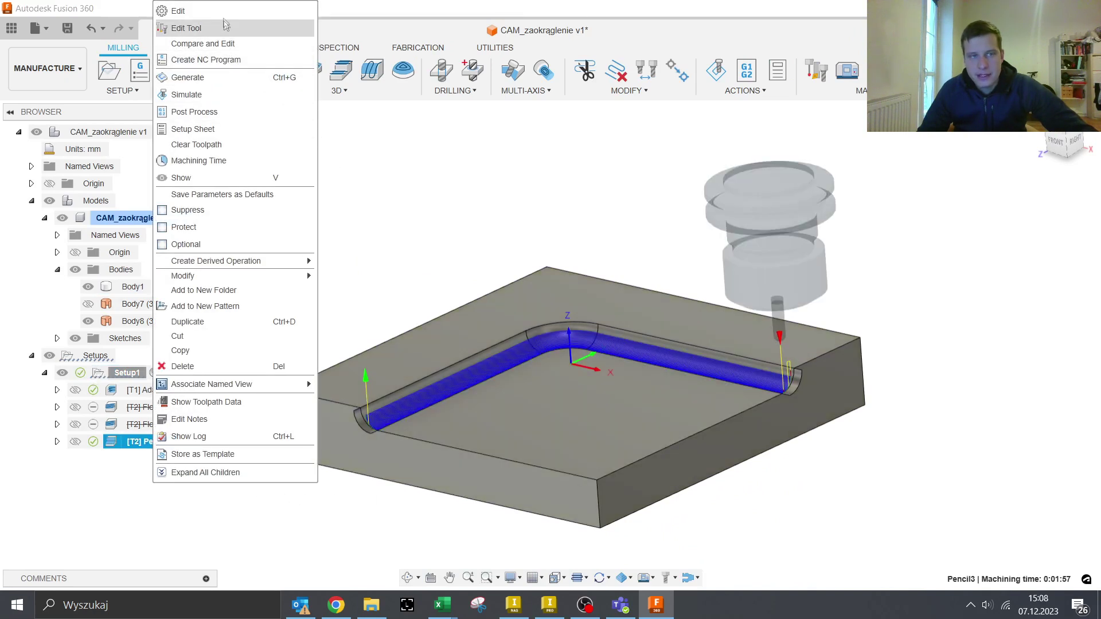
pyautogui.click(177, 11)
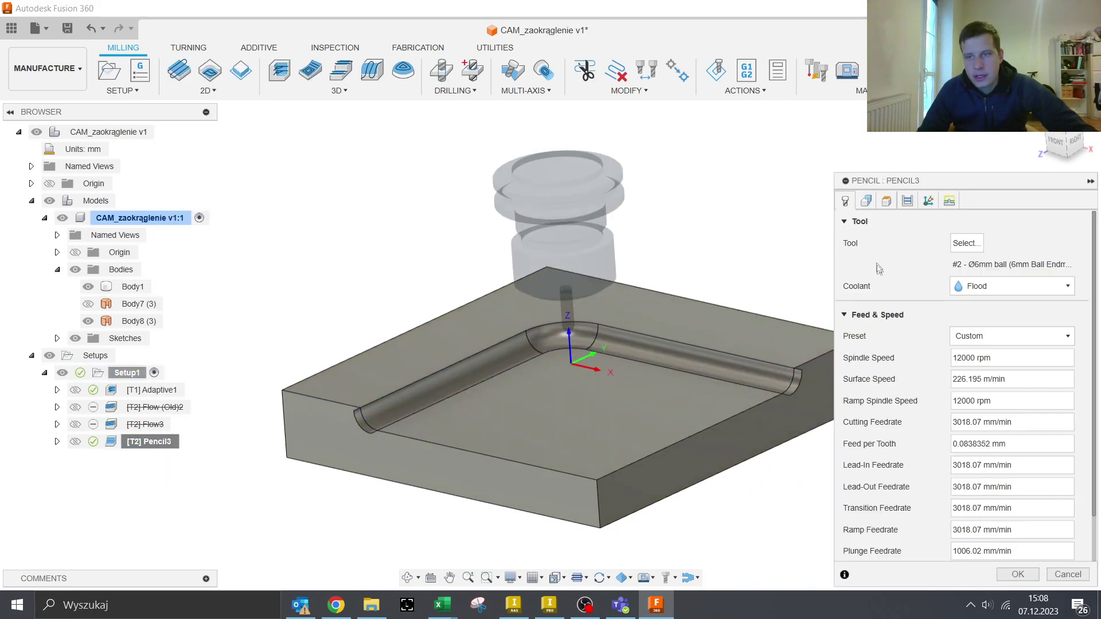
pyautogui.click(866, 202)
pyautogui.click(860, 450)
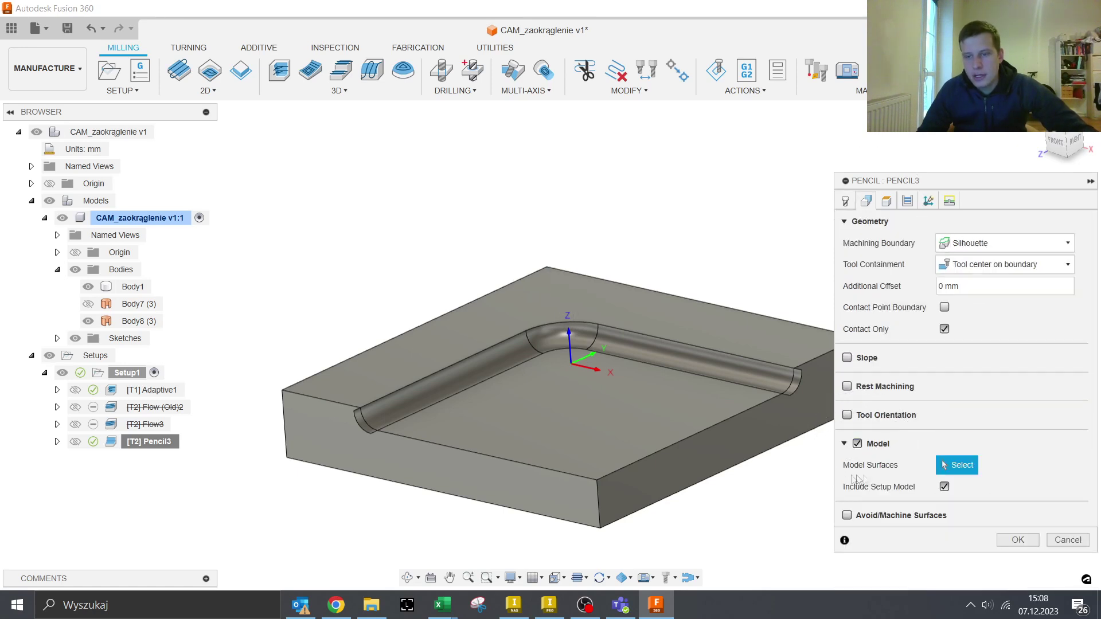
pyautogui.click(436, 380)
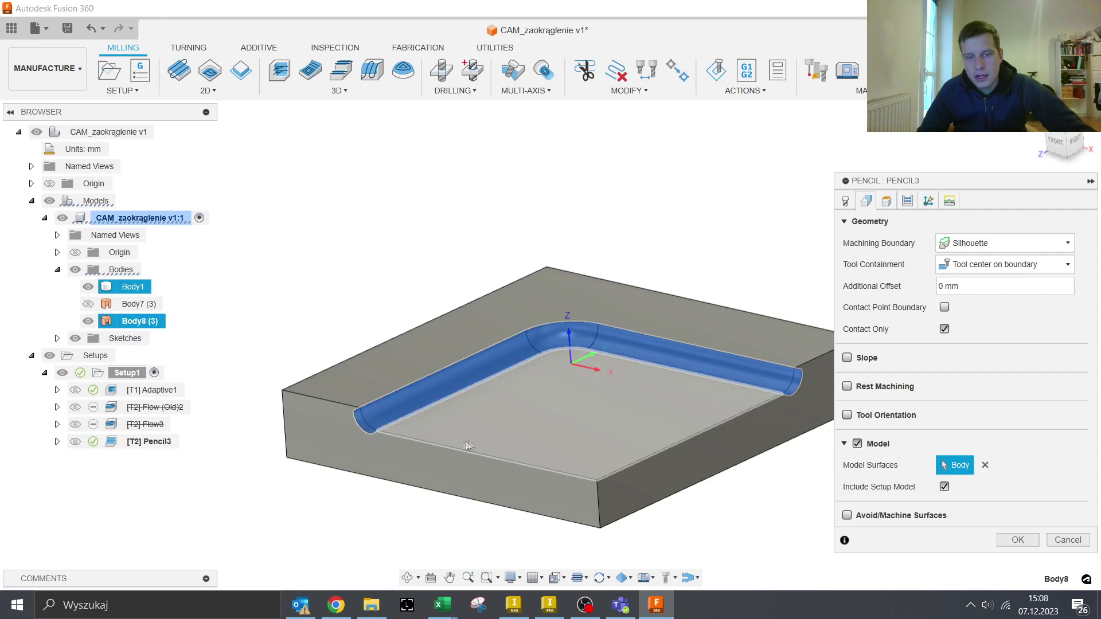
pyautogui.click(389, 419)
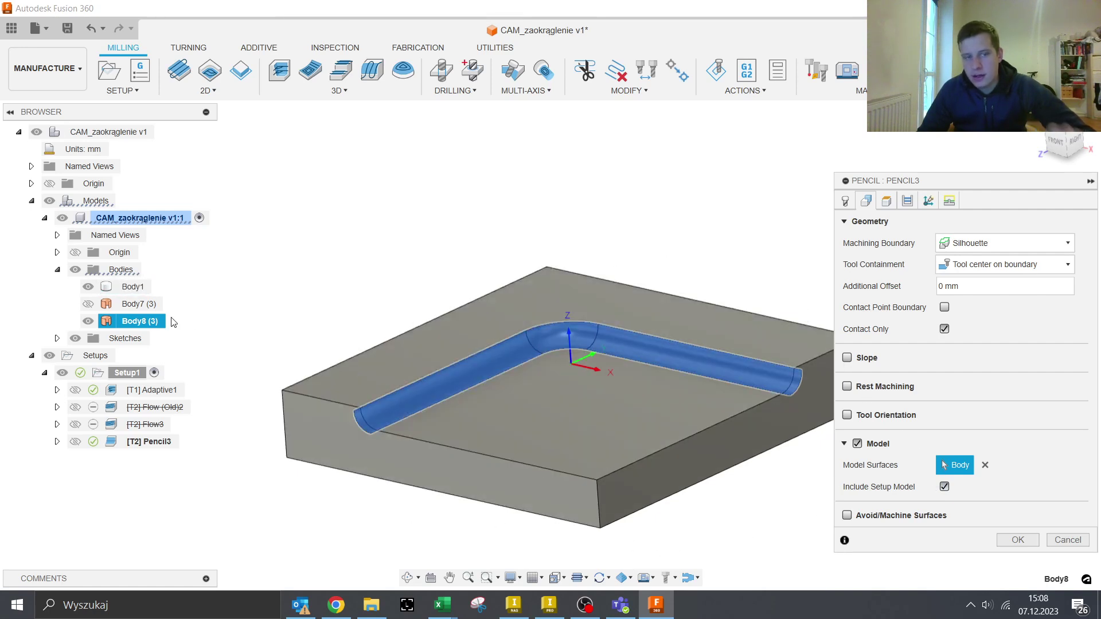
pyautogui.click(136, 328)
pyautogui.click(1000, 542)
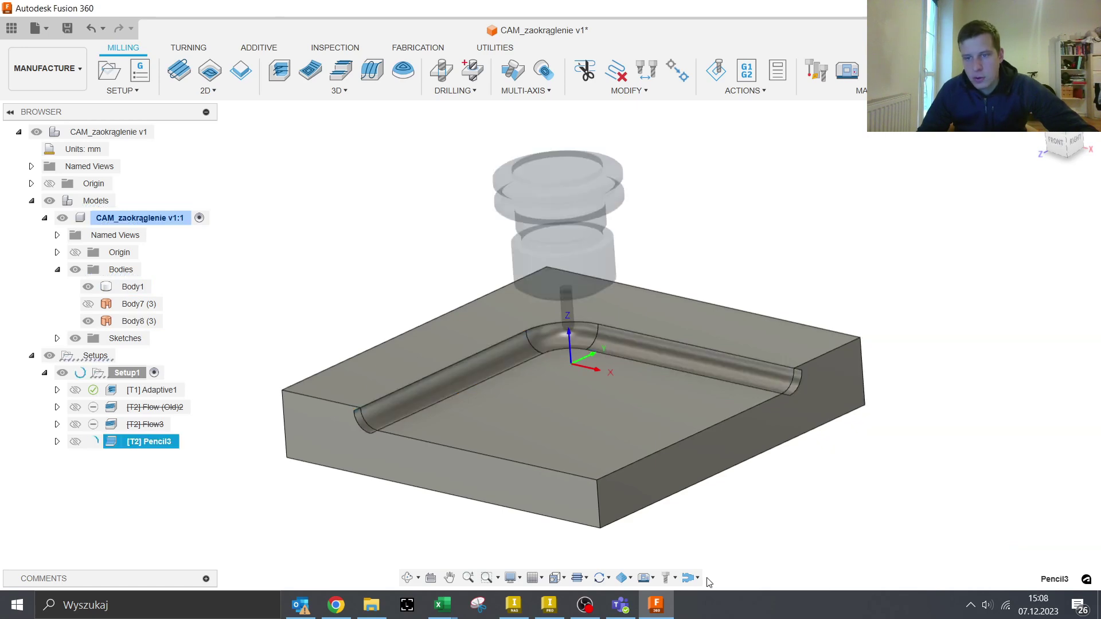
# Orbit and zoom to inspect Pencil3's passes now running past both groove ends
pyautogui.keyDown('shift'); pyautogui.moveTo(515, 425); pyautogui.dragTo(784, 412, button='middle'); pyautogui.keyUp('shift')
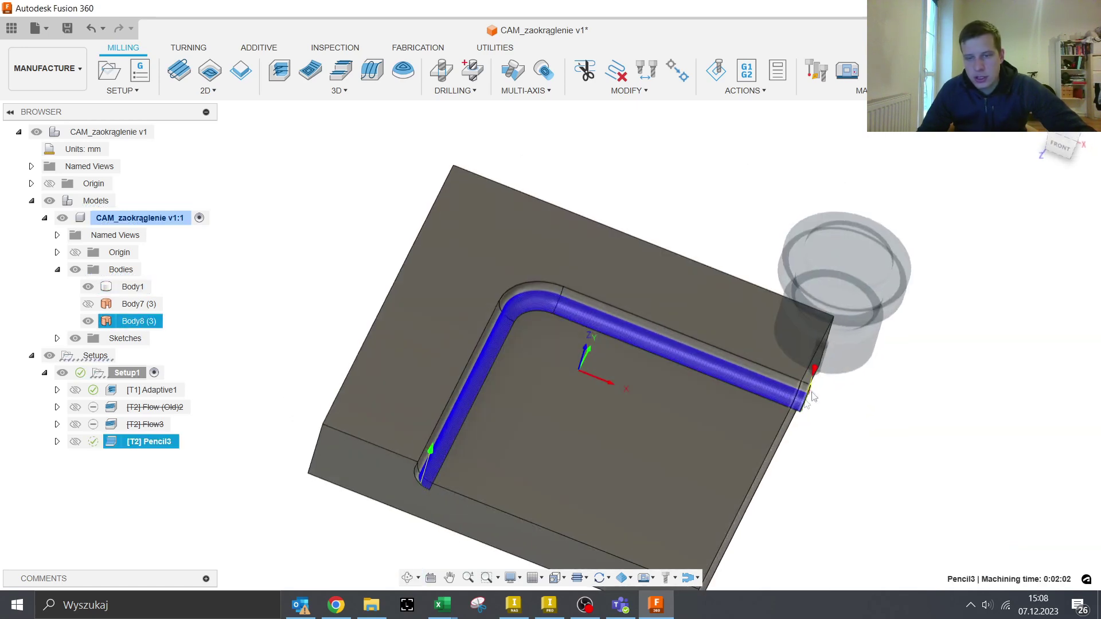
pyautogui.scroll(5, 785, 411)
pyautogui.scroll(-2, 761, 436)
pyautogui.scroll(-2, 751, 412)
pyautogui.scroll(-1, 742, 383)
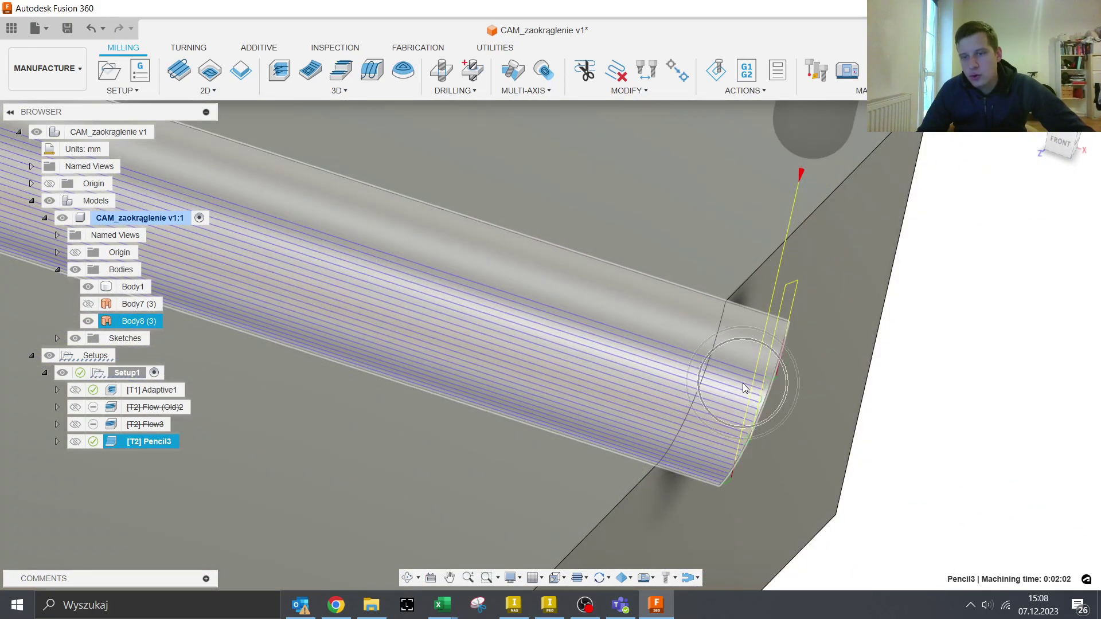
pyautogui.scroll(3, 711, 369)
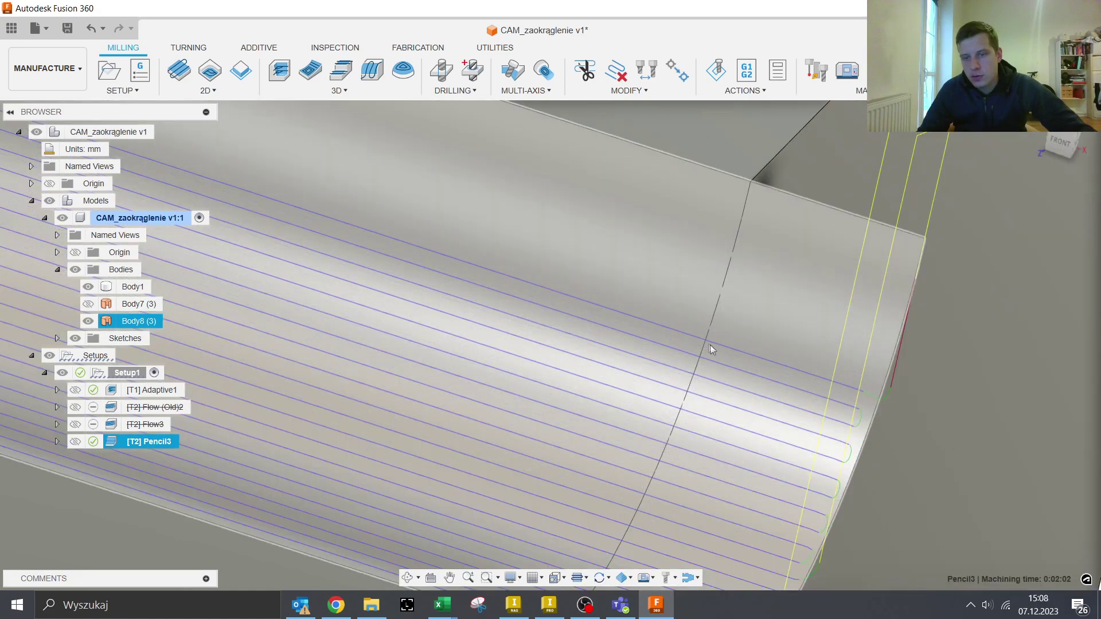
pyautogui.click(706, 342)
pyautogui.scroll(-2, 706, 342)
pyautogui.scroll(-2, 701, 378)
pyautogui.scroll(-2, 705, 357)
pyautogui.scroll(-2, 669, 386)
pyautogui.scroll(-5, 835, 390)
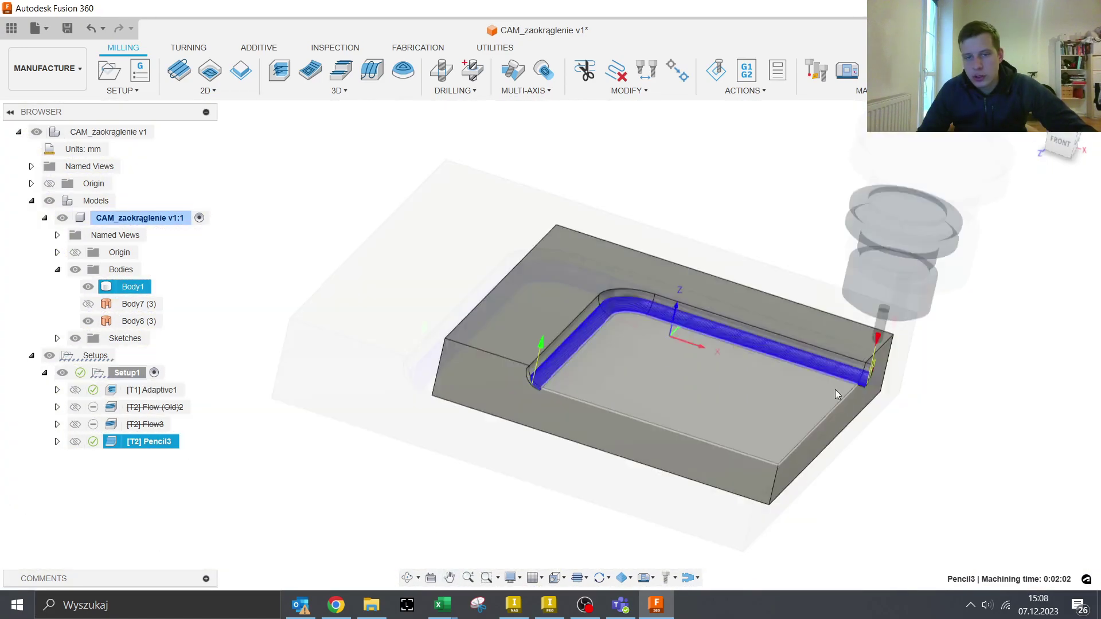